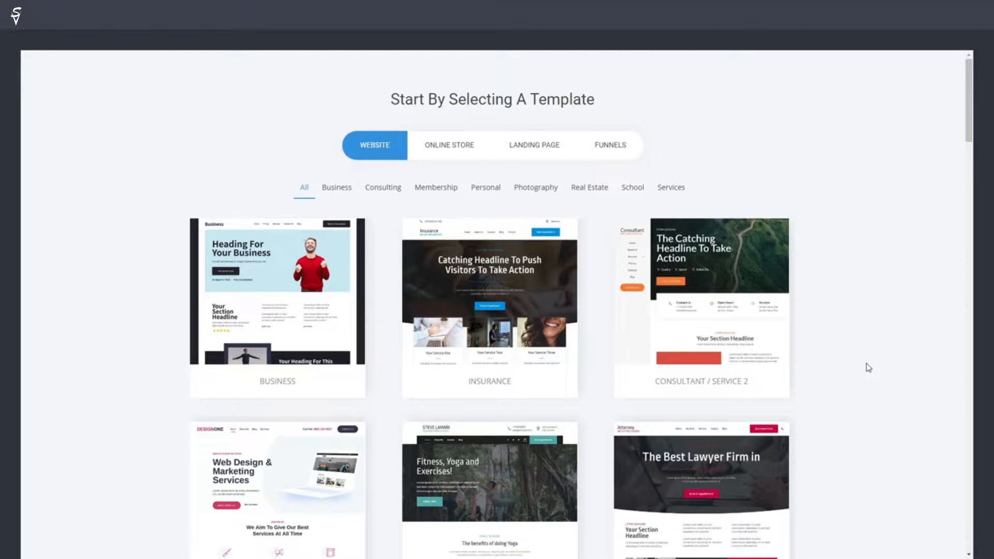
Browse the available website templates in the gallery.
{"action": "scroll", "coordinate": [869, 368], "scroll_direction": "down", "scroll_amount": 3}
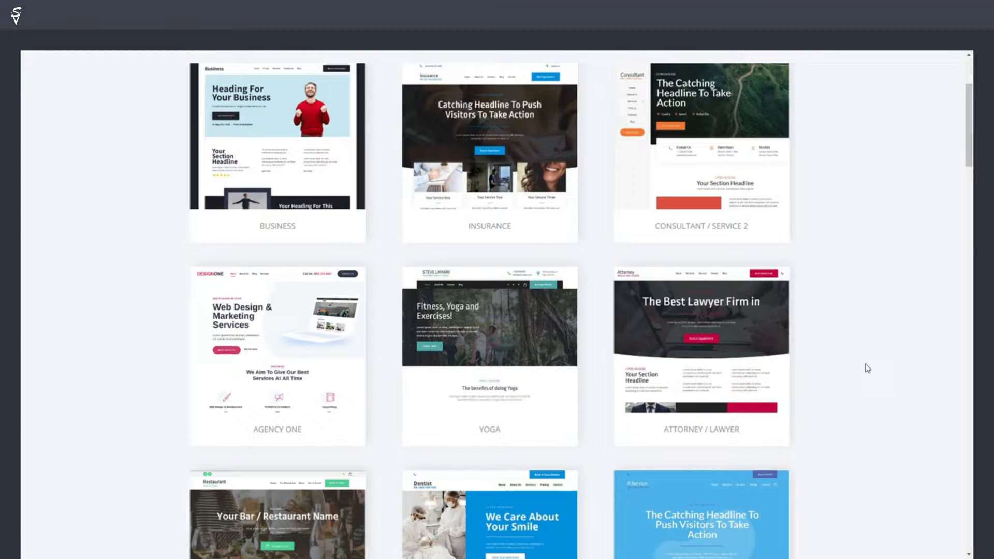
{"action": "scroll", "coordinate": [868, 368], "scroll_direction": "down", "scroll_amount": 6}
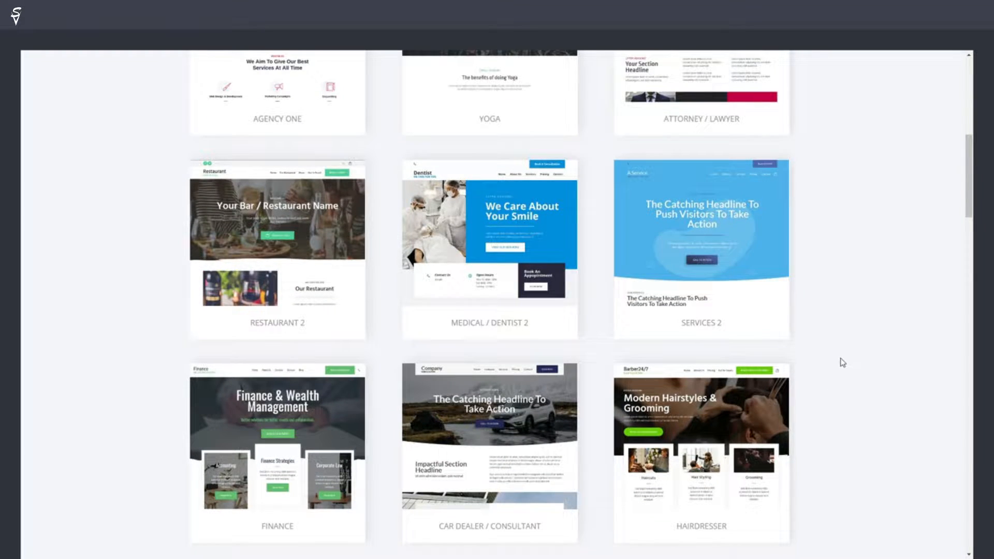
{"action": "scroll", "coordinate": [888, 347], "scroll_direction": "down", "scroll_amount": 6}
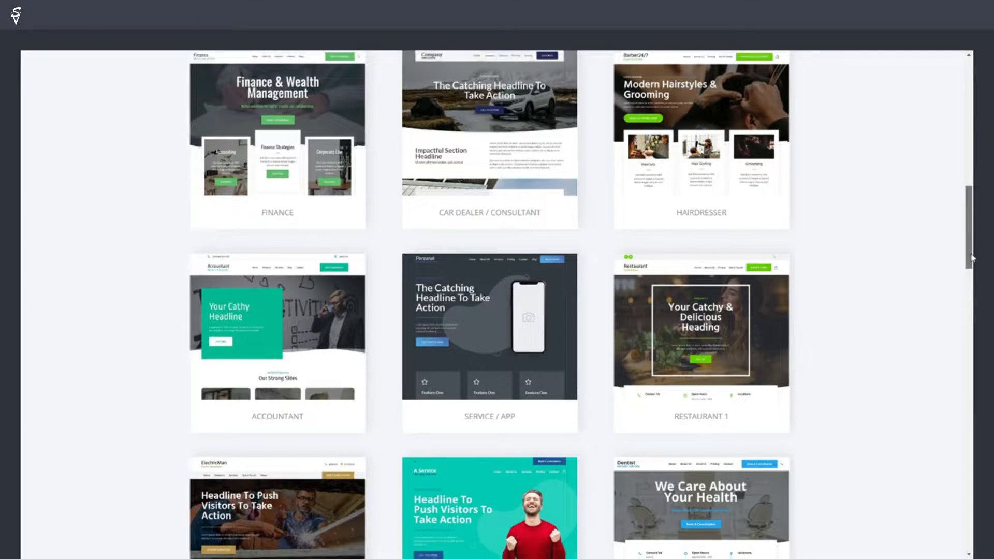
{"action": "left_click_drag", "start_coordinate": [972, 258], "coordinate": [966, 308]}
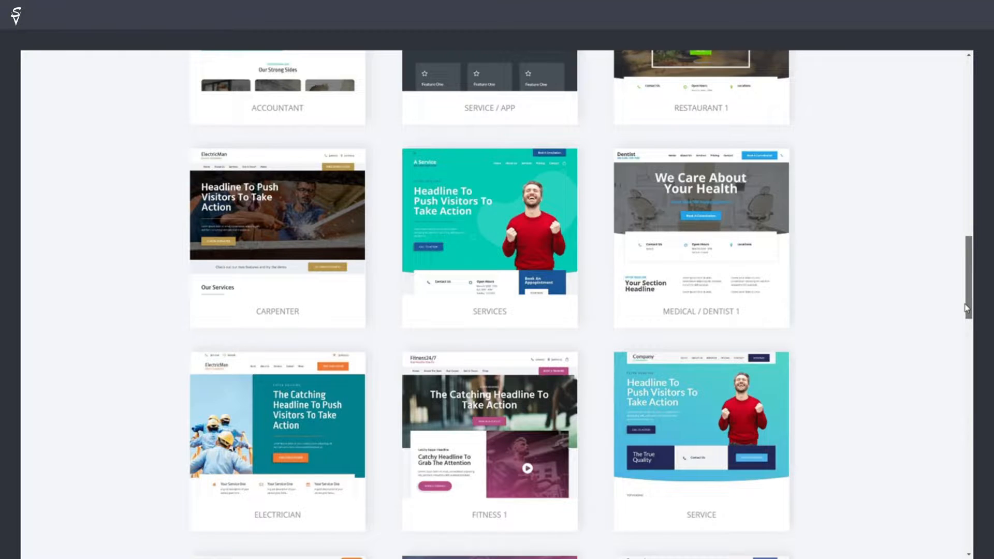
{"action": "left_click_drag", "start_coordinate": [966, 308], "coordinate": [959, 119]}
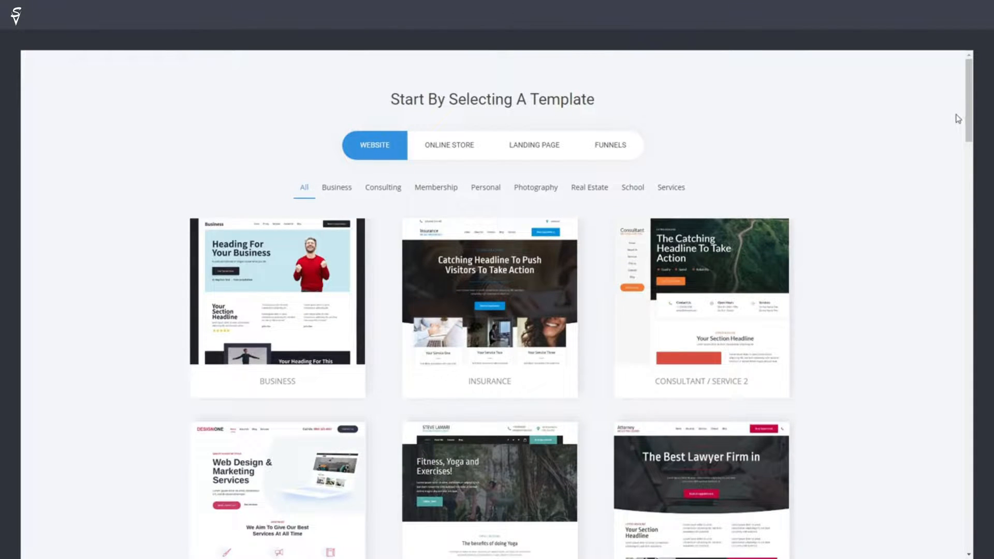
Preview the Business website template and look over its page sections.
{"action": "mouse_move", "coordinate": [250, 326]}
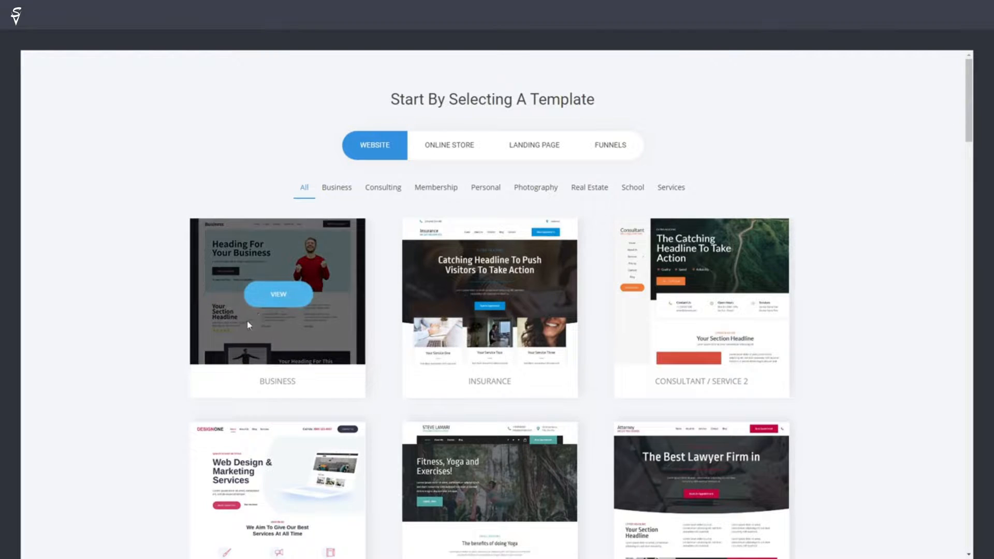
{"action": "left_click", "coordinate": [279, 294]}
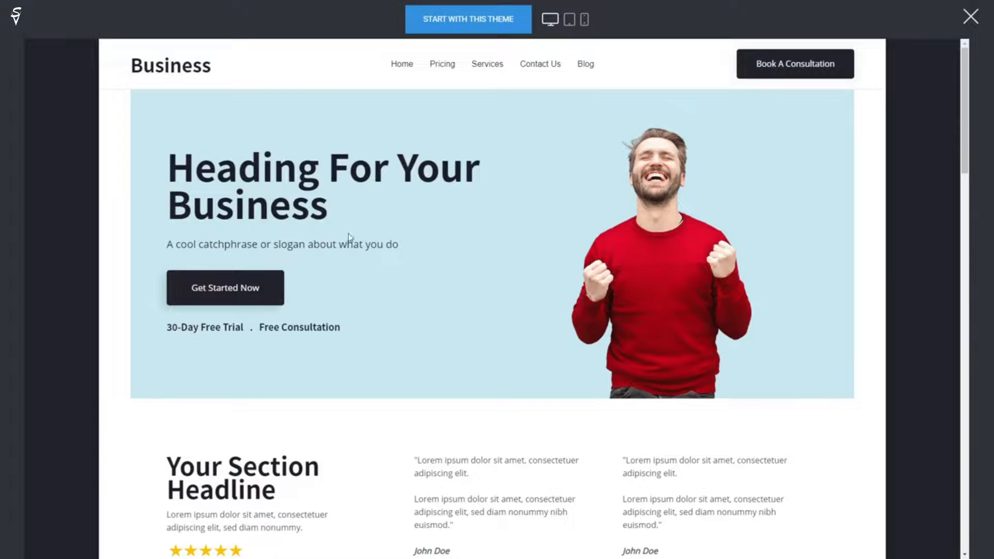
{"action": "scroll", "coordinate": [435, 313], "scroll_direction": "down", "scroll_amount": 7}
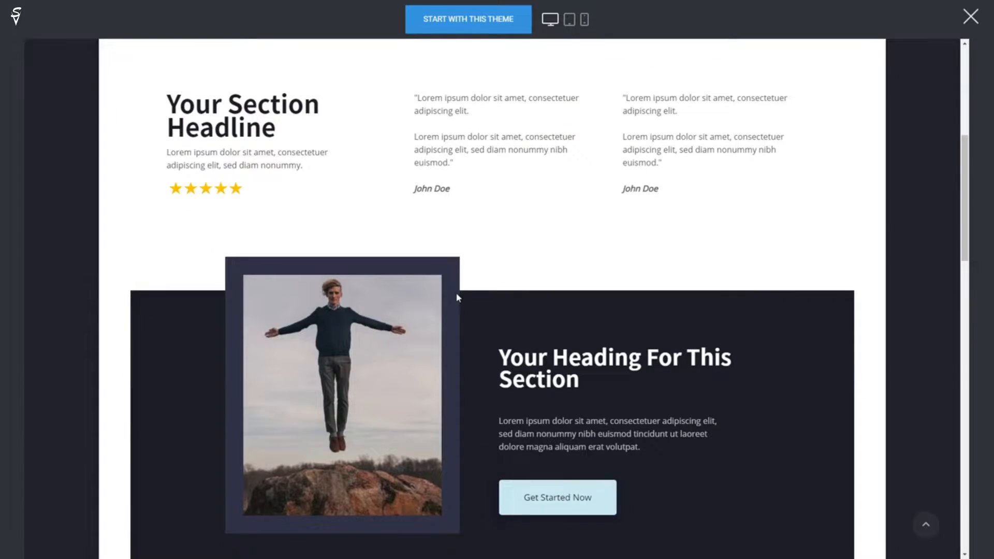
{"action": "scroll", "coordinate": [610, 343], "scroll_direction": "up", "scroll_amount": 7}
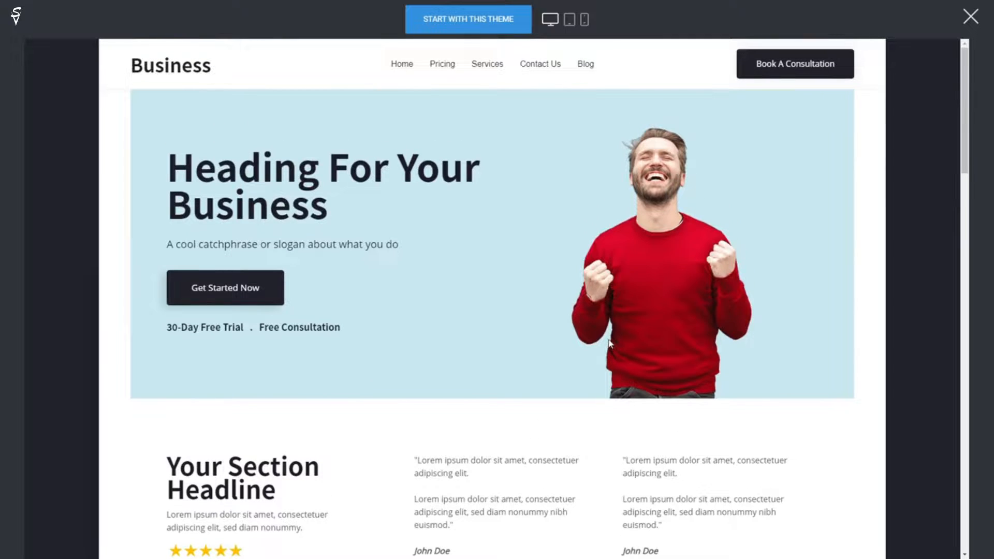
Create a new website from the Business theme, entering a name for it.
{"action": "left_click", "coordinate": [469, 20]}
{"action": "type", "text": "s"}
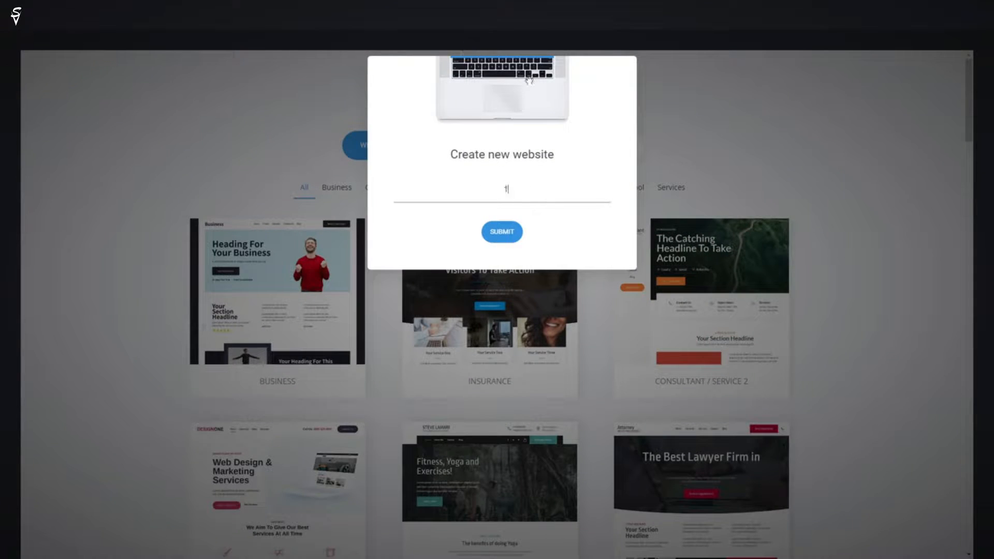
{"action": "left_click", "coordinate": [501, 231]}
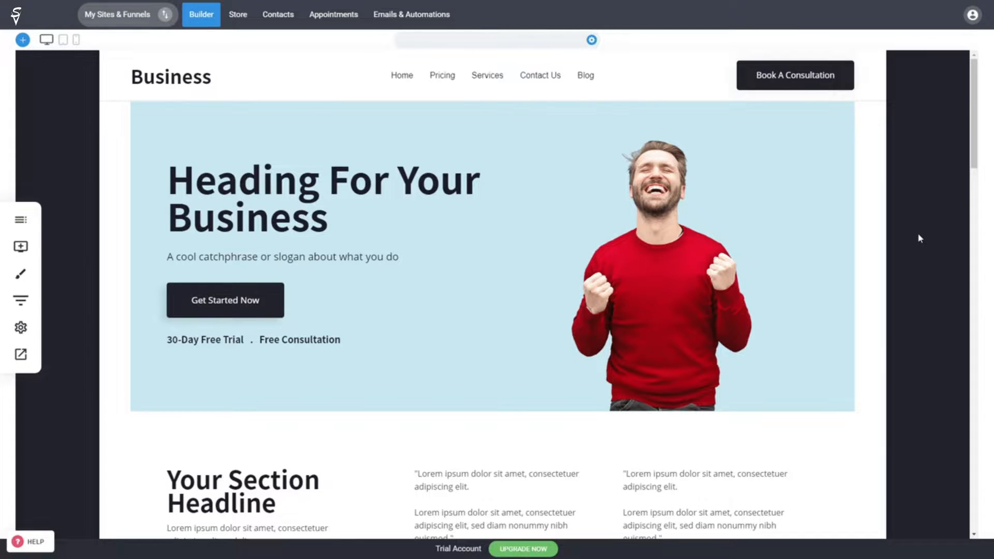
{"action": "mouse_move", "coordinate": [272, 278]}
{"action": "left_mouse_down"}
{"action": "mouse_move", "coordinate": [282, 302]}
{"action": "mouse_move", "coordinate": [284, 277]}
{"action": "left_mouse_up"}
{"action": "left_click", "coordinate": [307, 201]}
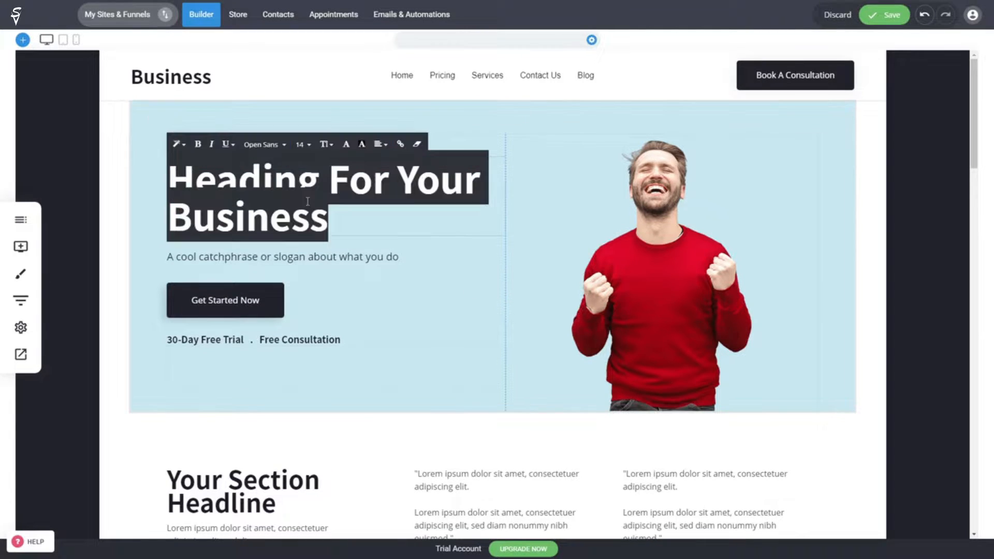
{"action": "left_click", "coordinate": [918, 251]}
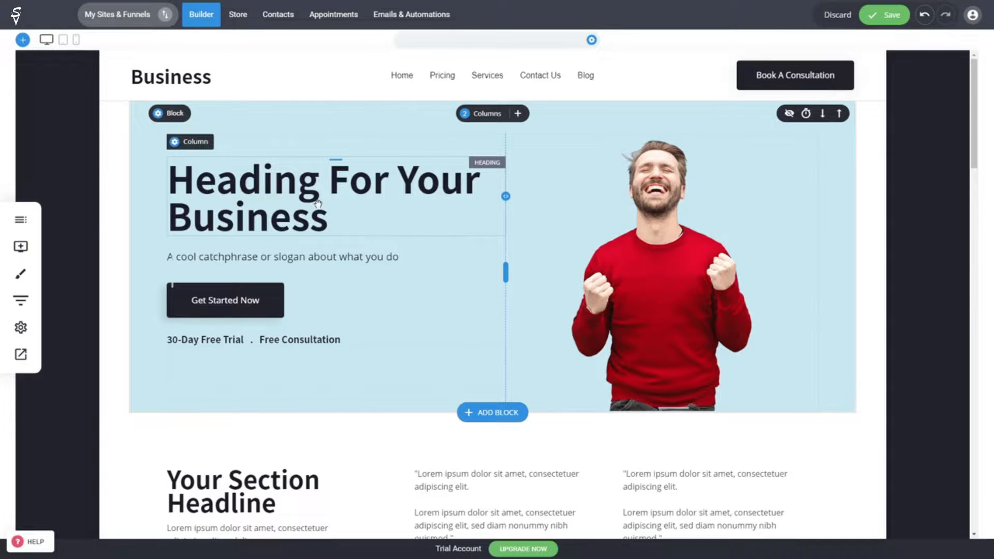
Switch to the store area, discarding the unsaved builder changes, and activate the store.
{"action": "left_click", "coordinate": [238, 25]}
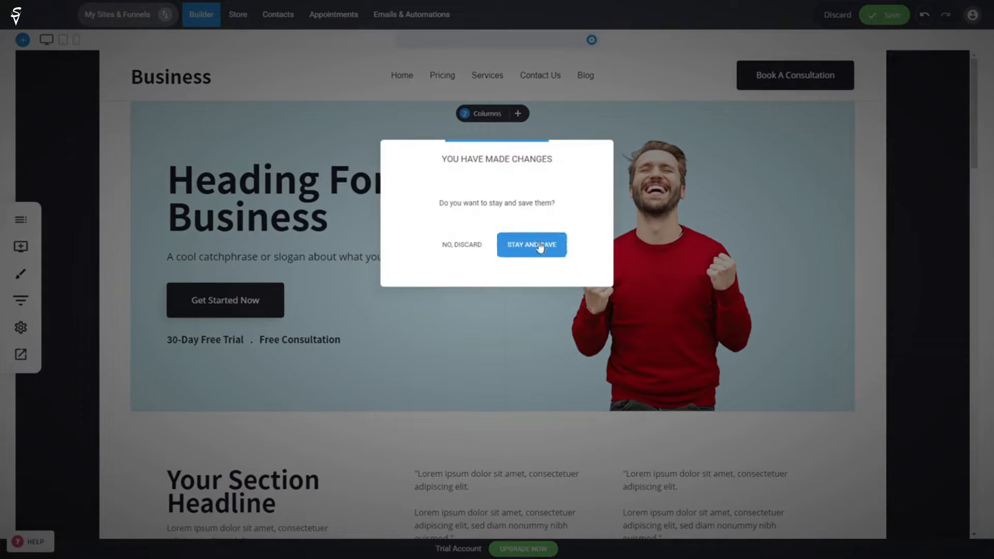
{"action": "left_click", "coordinate": [474, 244]}
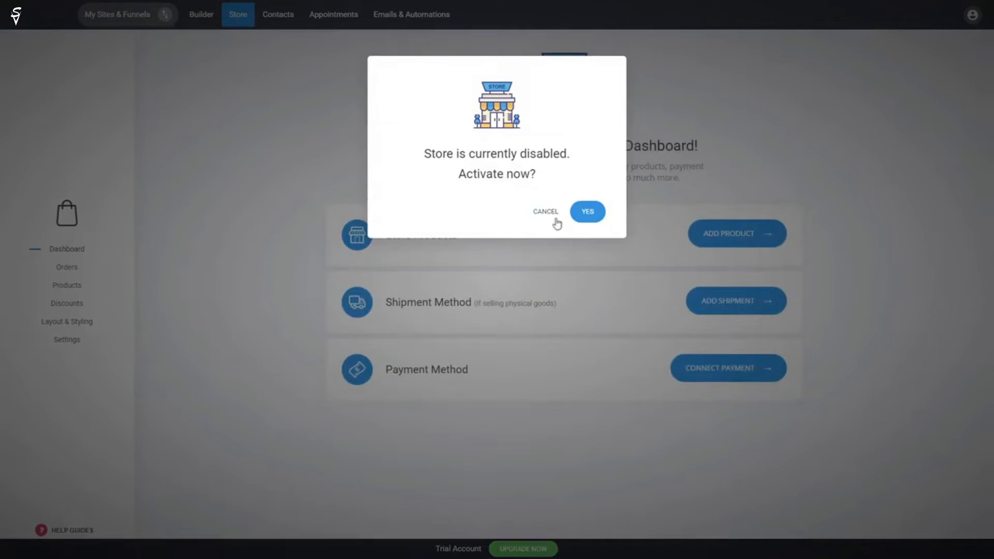
{"action": "left_click", "coordinate": [588, 212]}
Look at the store's product list and the site's contact list.
{"action": "left_click", "coordinate": [73, 291]}
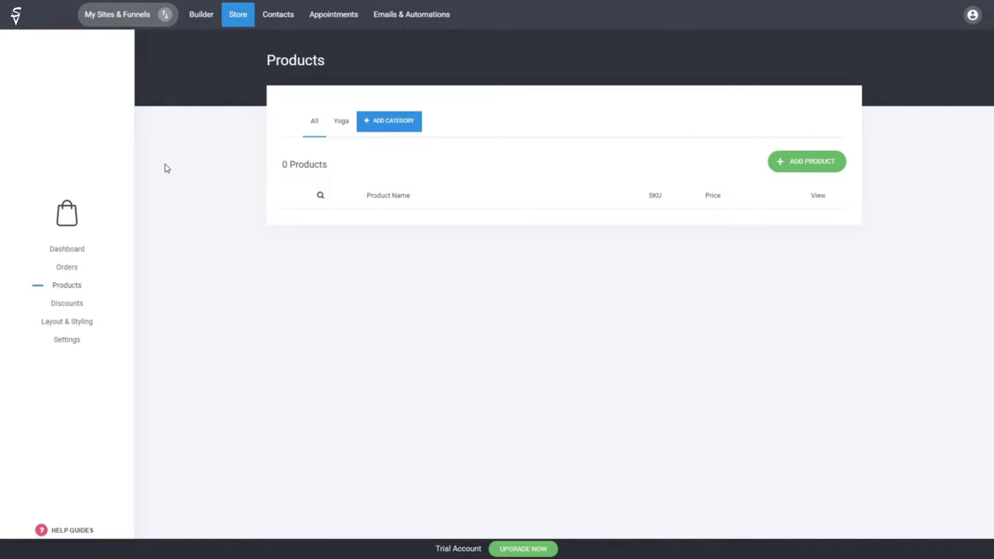
{"action": "left_click", "coordinate": [282, 21]}
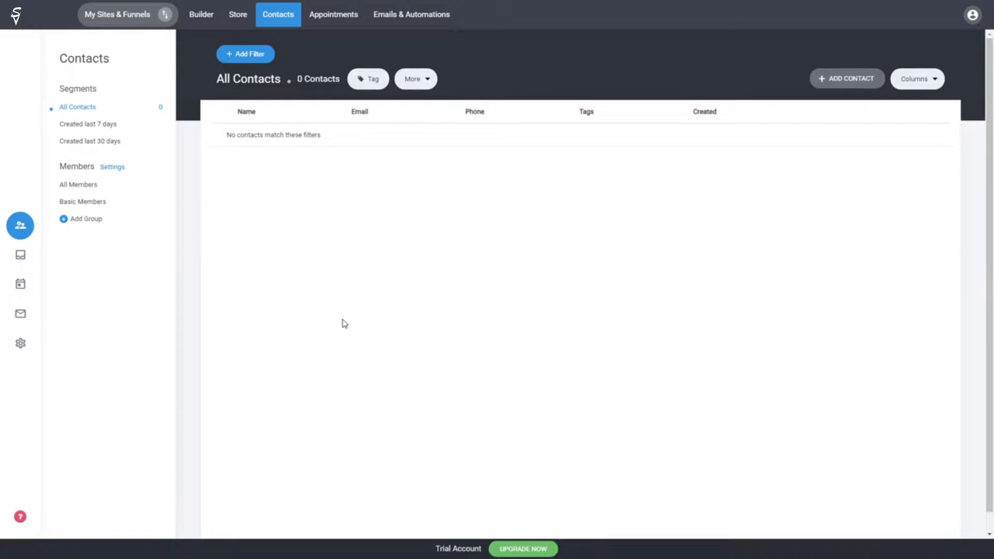
Look at the Test Event booking's availability settings and the email marketing dashboard.
{"action": "left_click", "coordinate": [349, 26]}
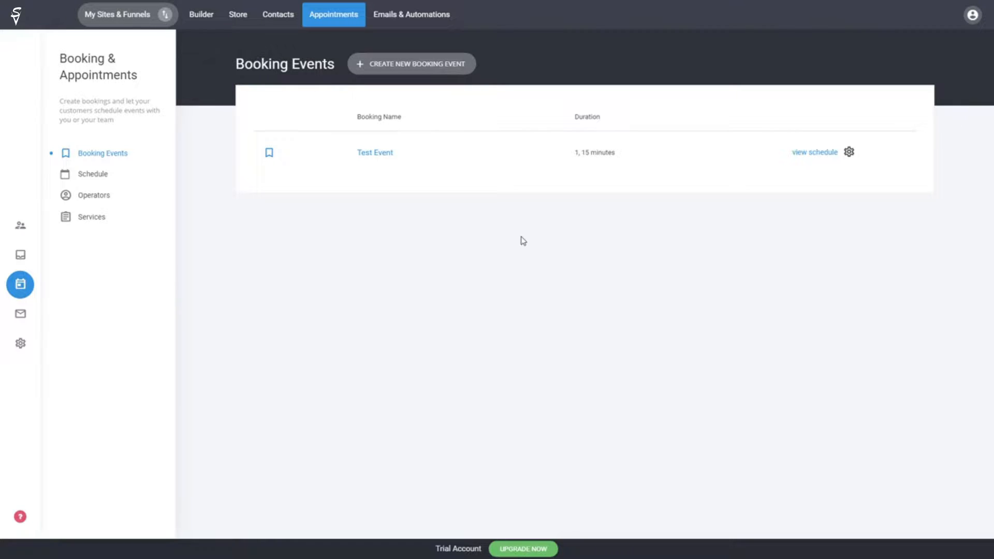
{"action": "left_click", "coordinate": [390, 155]}
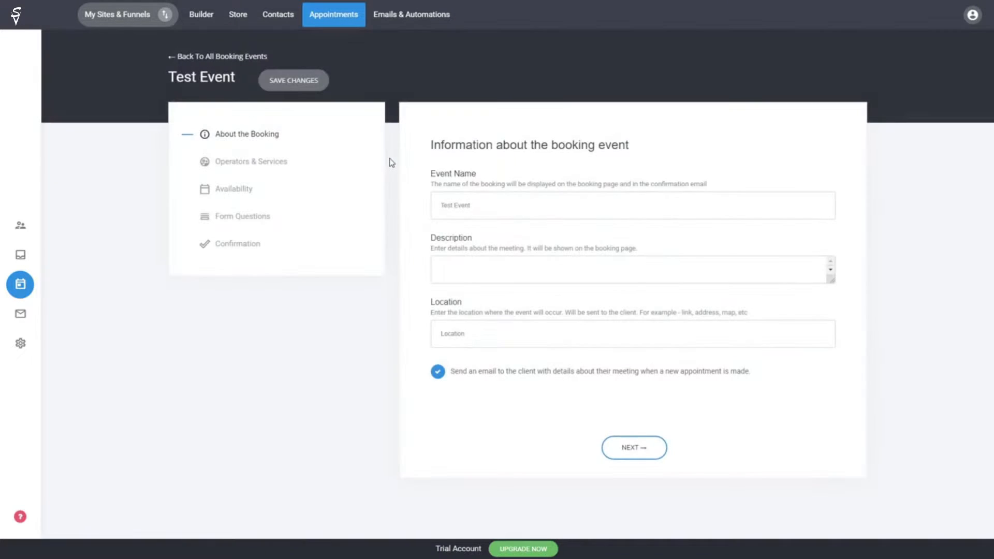
{"action": "left_click", "coordinate": [245, 195]}
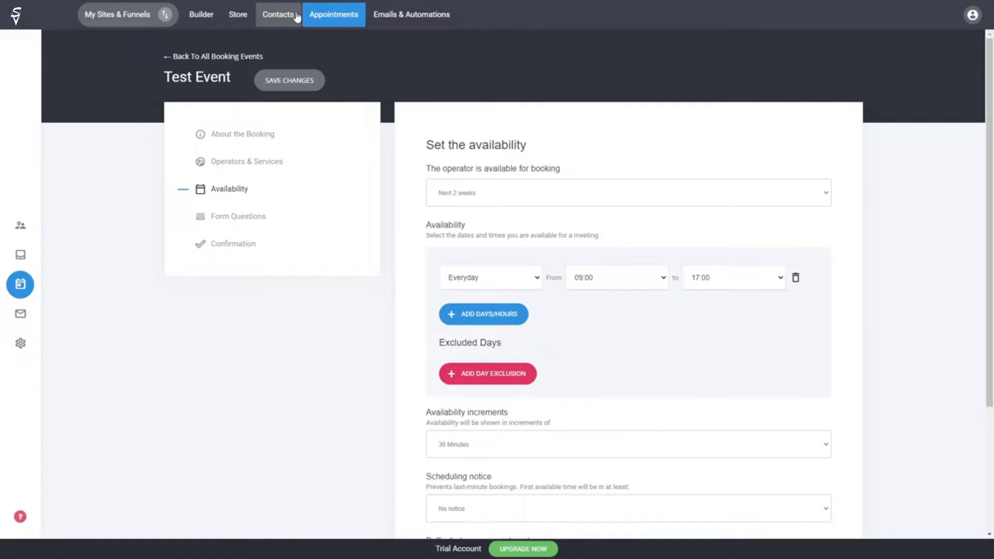
{"action": "left_click", "coordinate": [413, 21]}
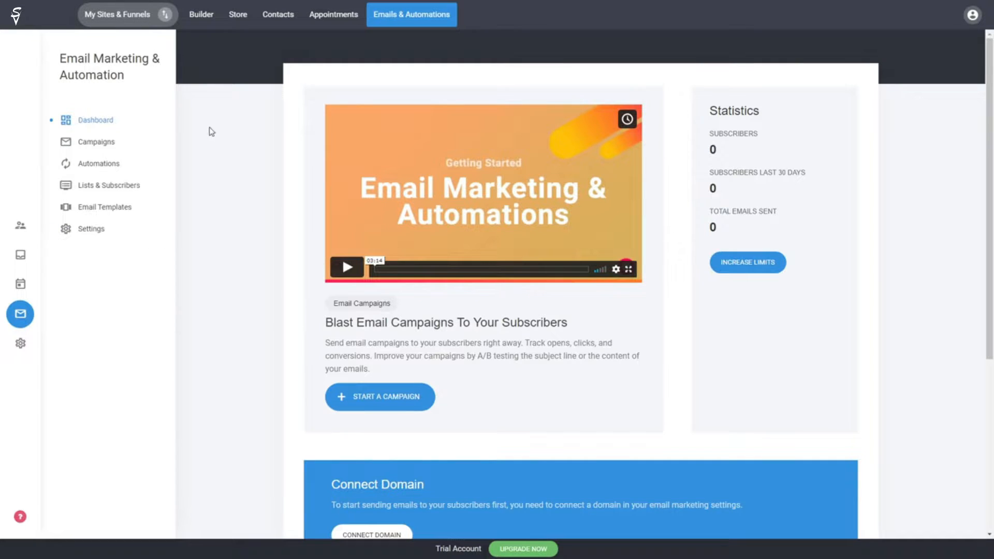
Return to the site builder and open the hero heading's text for editing.
{"action": "left_click", "coordinate": [204, 22]}
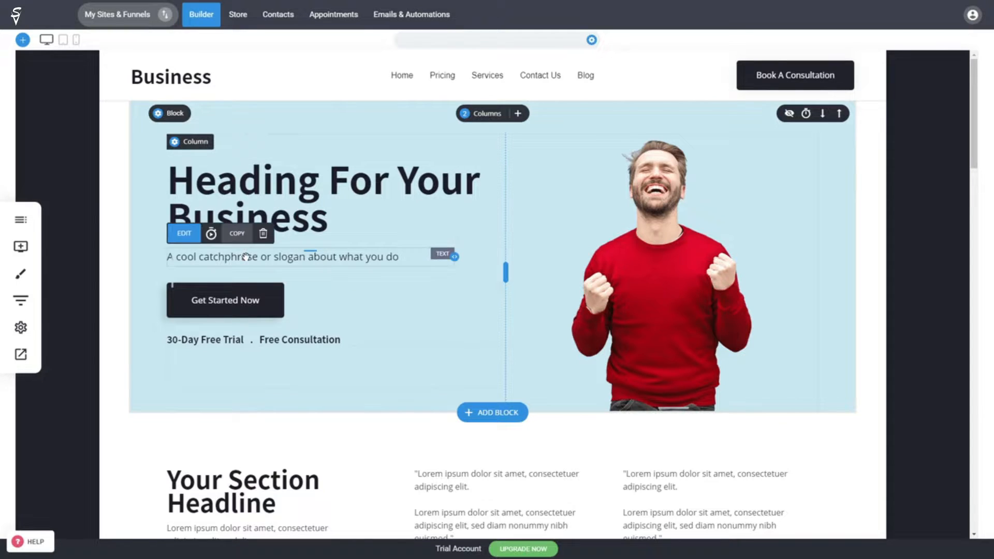
{"action": "left_click", "coordinate": [261, 207]}
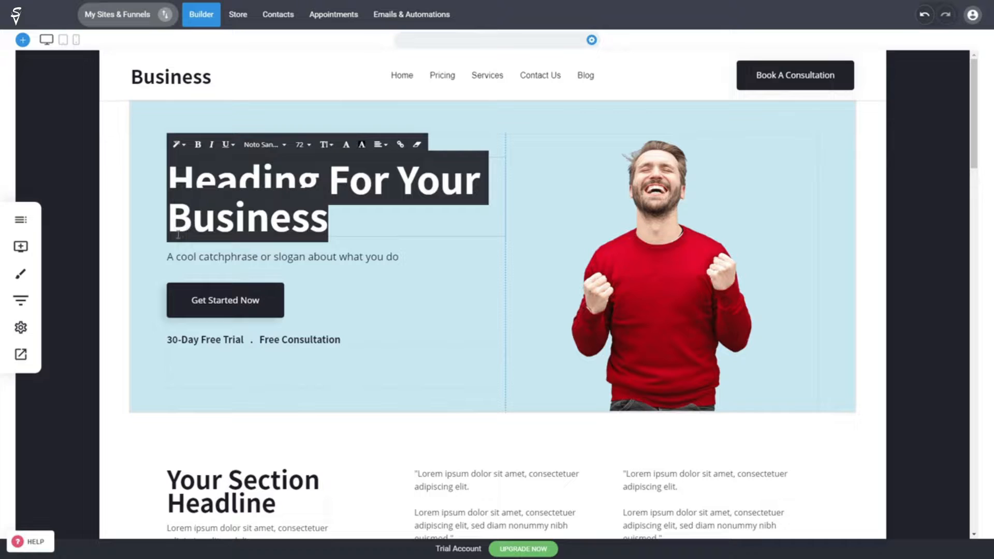
{"action": "left_click", "coordinate": [326, 227]}
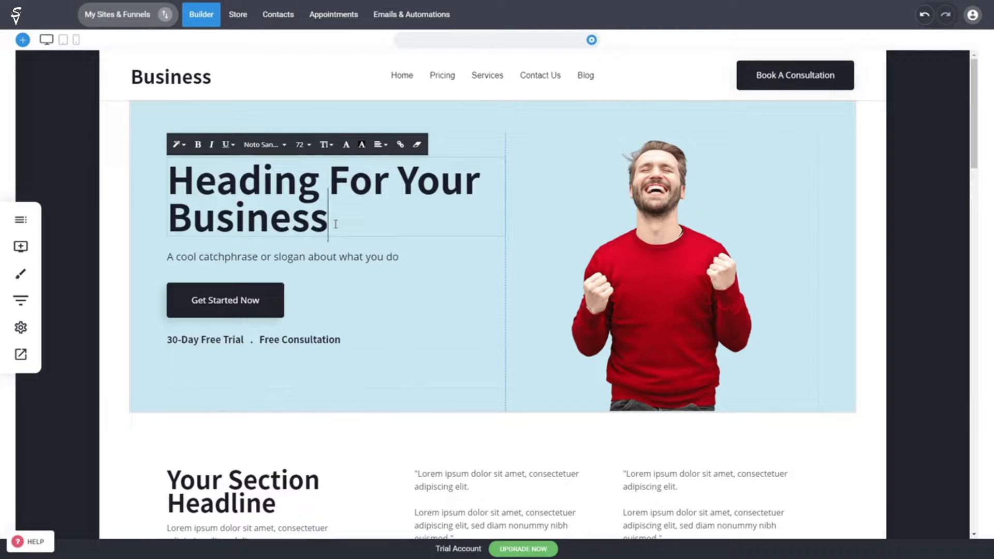
Try appending the test text "das da" to the end of the hero heading, and delete the added text.
{"action": "type", "text": "дасда"}
{"action": "key", "text": "BackSpace"}
{"action": "key", "text": "BackSpace"}
{"action": "key", "text": "BackSpace"}
{"action": "key", "text": "BackSpace"}
{"action": "key", "text": "BackSpace"}
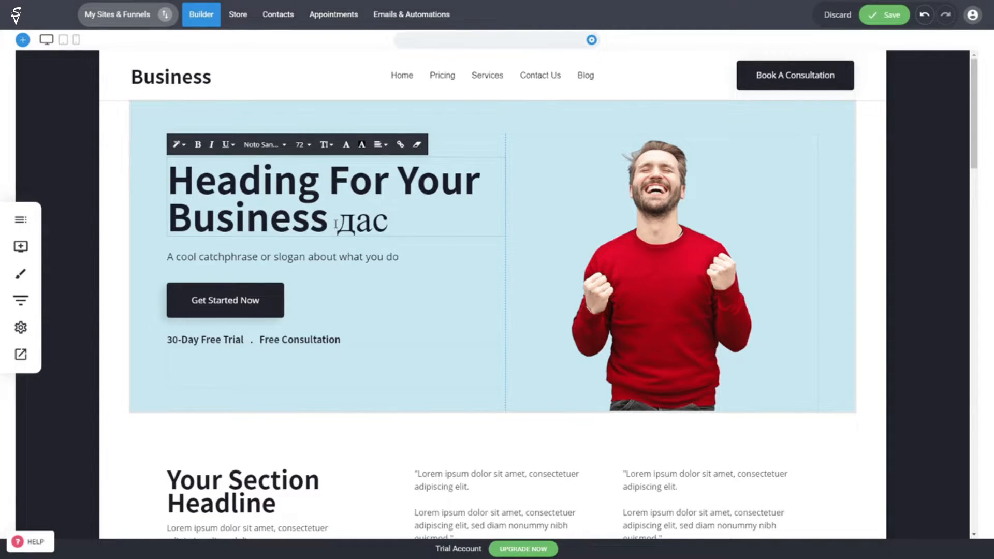
{"action": "type", "text": "das da"}
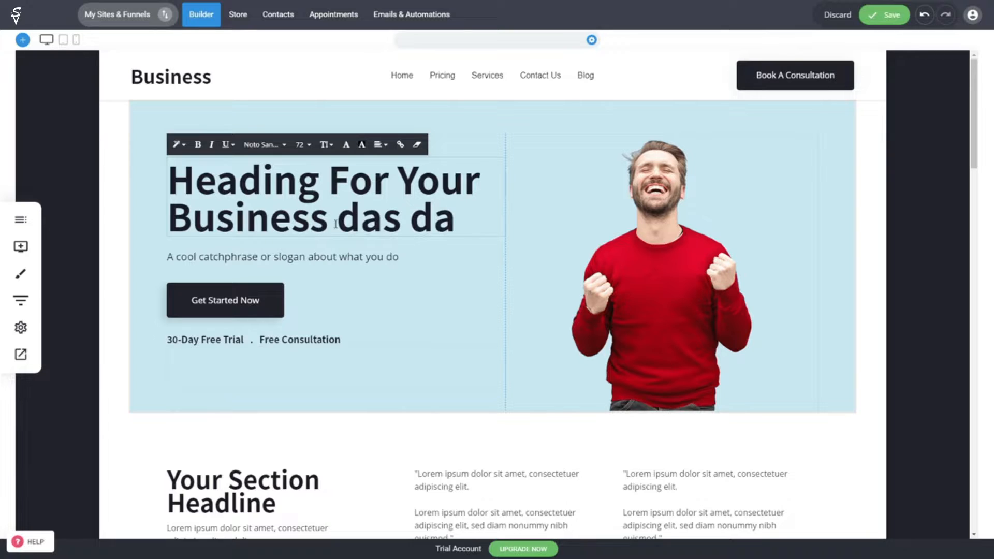
{"action": "key", "text": "ctrl+shift+Left"}
{"action": "key", "text": "ctrl+shift+Left"}
{"action": "key", "text": "BackSpace"}
{"action": "key", "text": "BackSpace"}
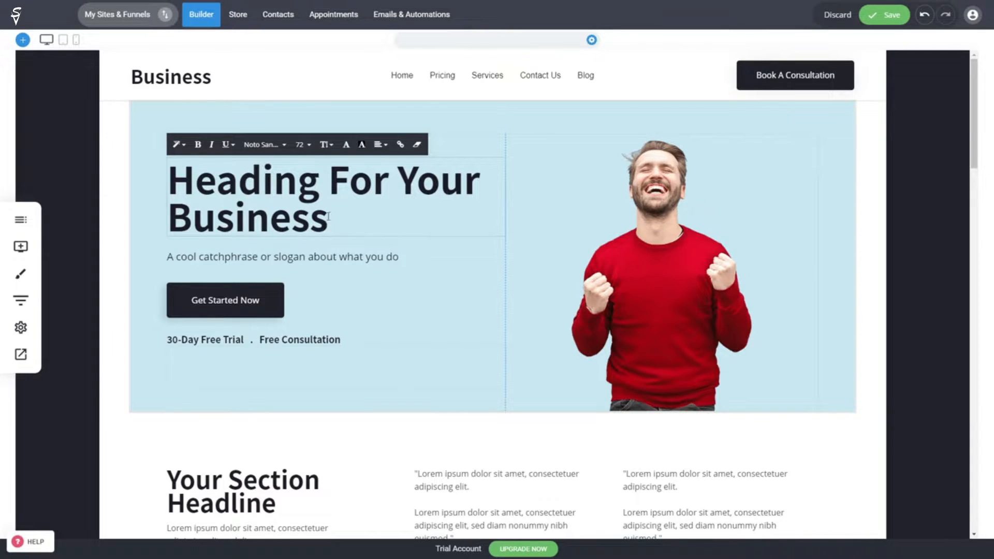
Set the font size of the whole hero heading to 28.
{"action": "double_click", "coordinate": [298, 207]}
{"action": "triple_click", "coordinate": [298, 207]}
{"action": "left_click", "coordinate": [302, 144]}
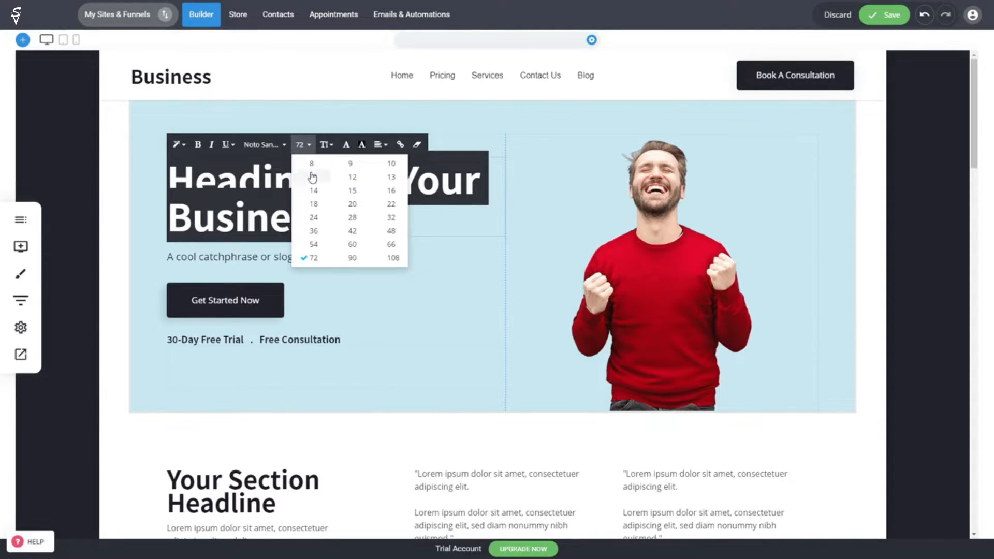
{"action": "left_click", "coordinate": [345, 218]}
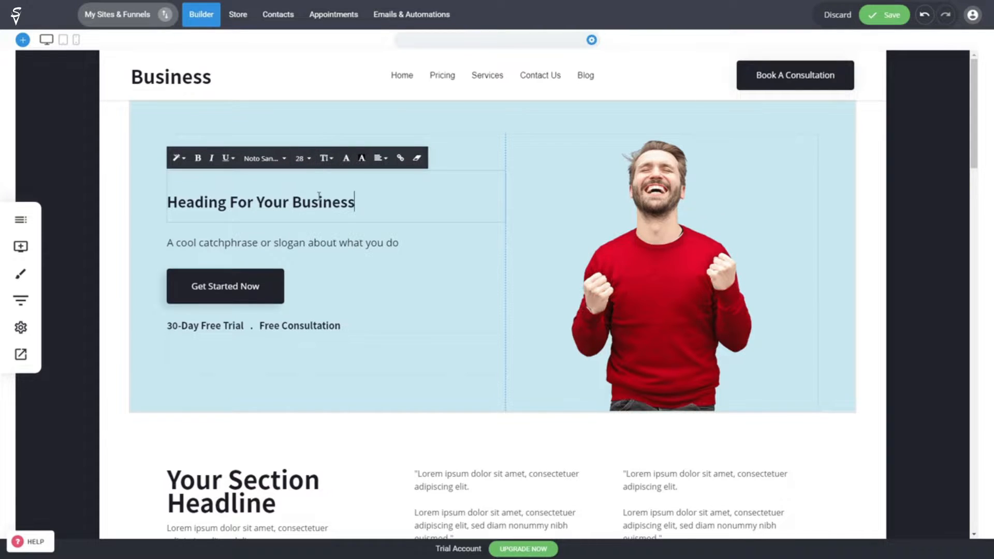
Set the hero heading's font size to 66 and finish editing the text.
{"action": "left_click", "coordinate": [310, 165]}
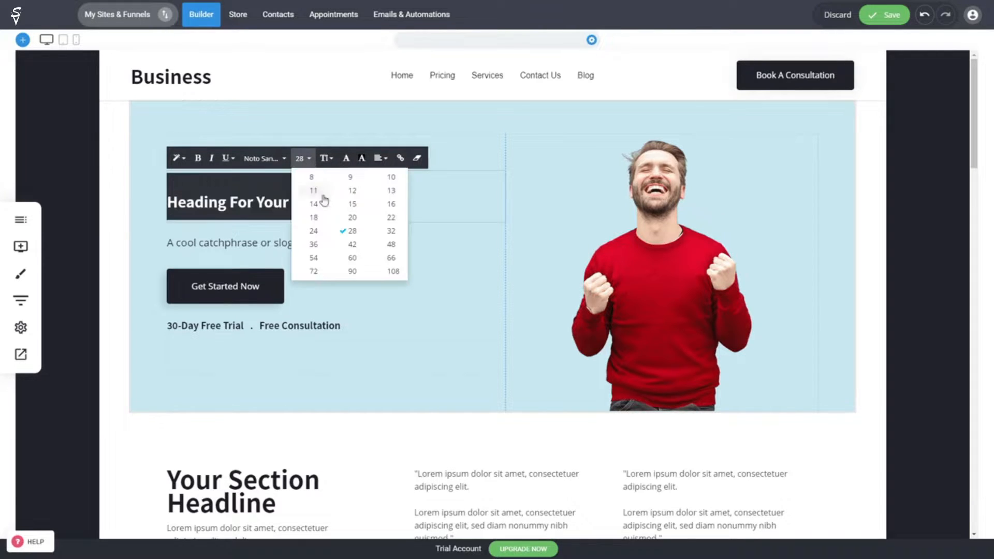
{"action": "left_click", "coordinate": [386, 259]}
{"action": "left_click", "coordinate": [898, 220]}
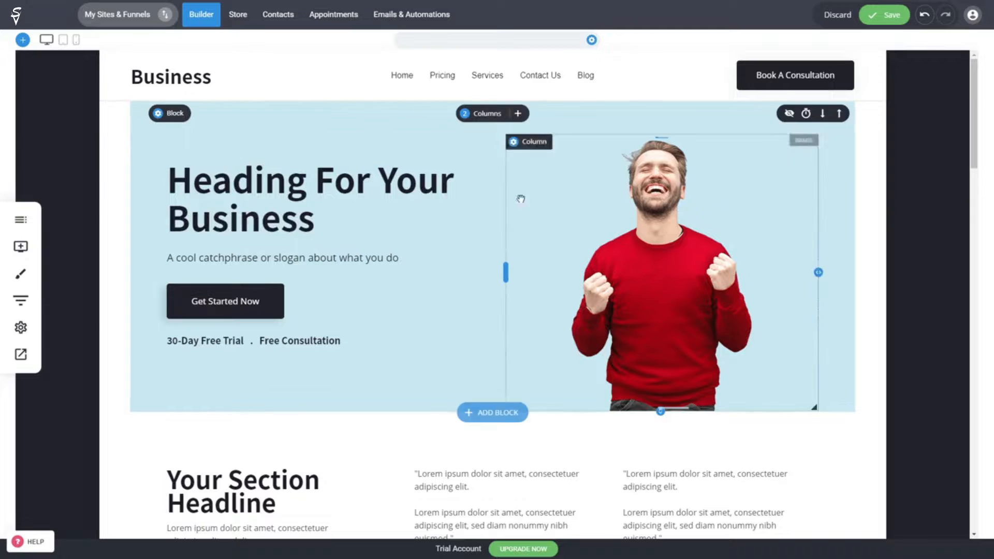
Check the text and link settings of the hero's Get Started Now button, and open its styling options.
{"action": "left_click", "coordinate": [270, 309]}
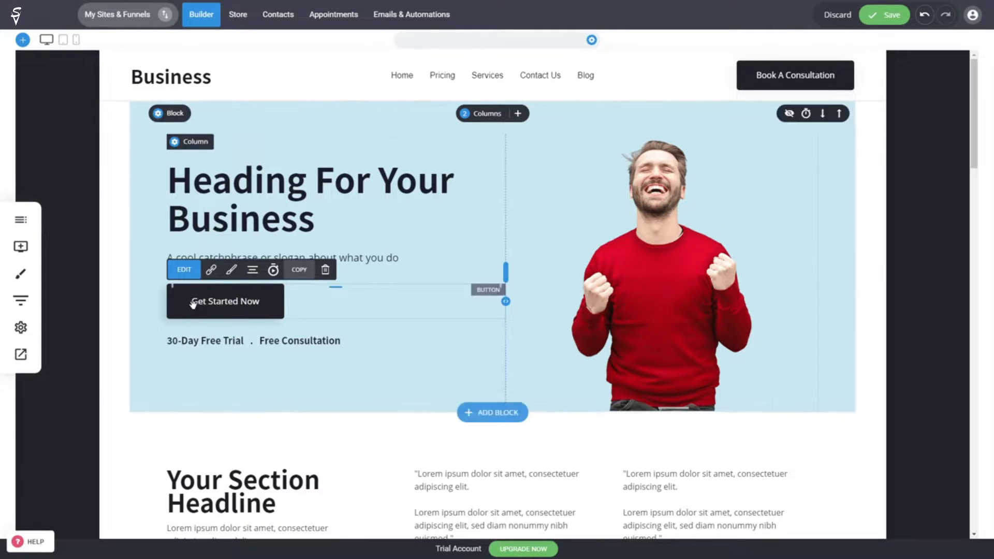
{"action": "left_click", "coordinate": [189, 272]}
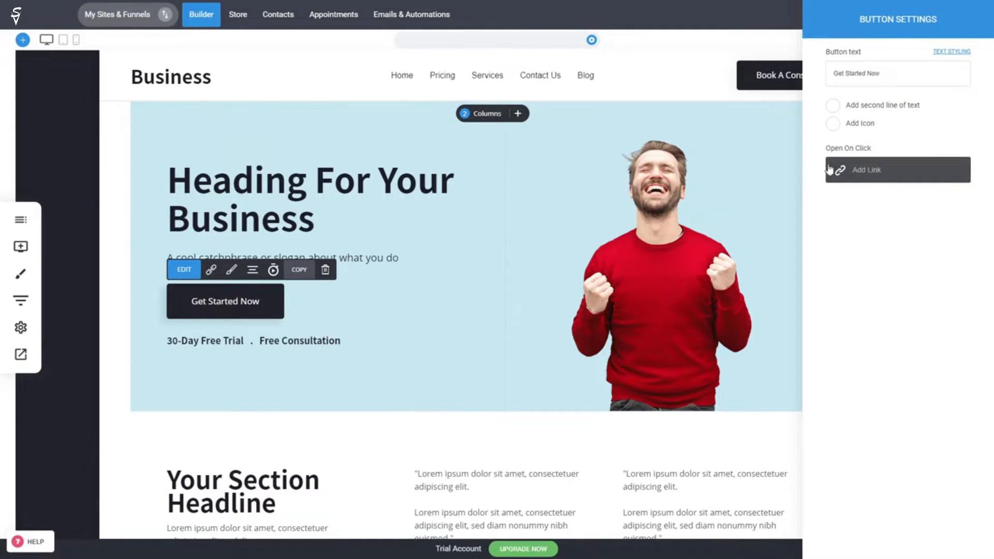
{"action": "left_click", "coordinate": [219, 297]}
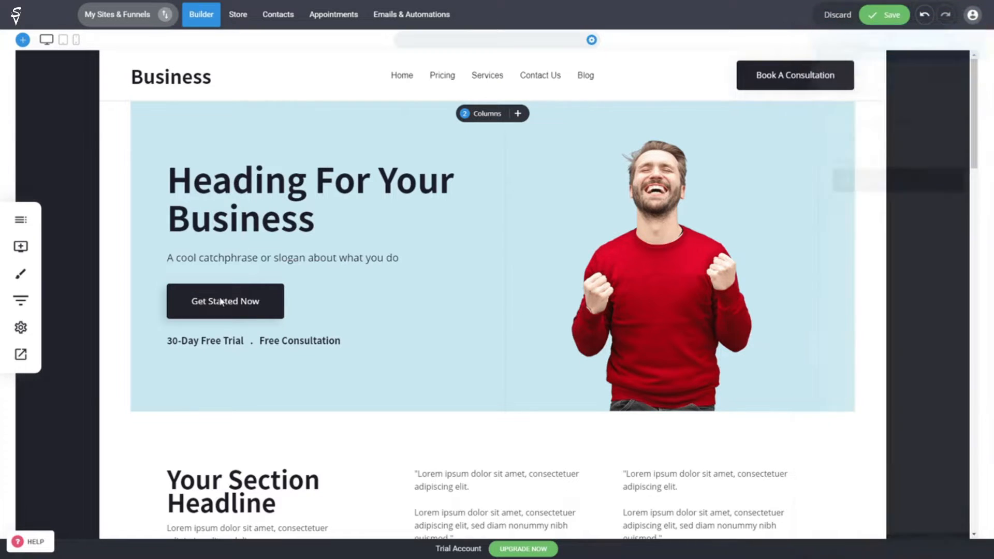
{"action": "left_click", "coordinate": [232, 271]}
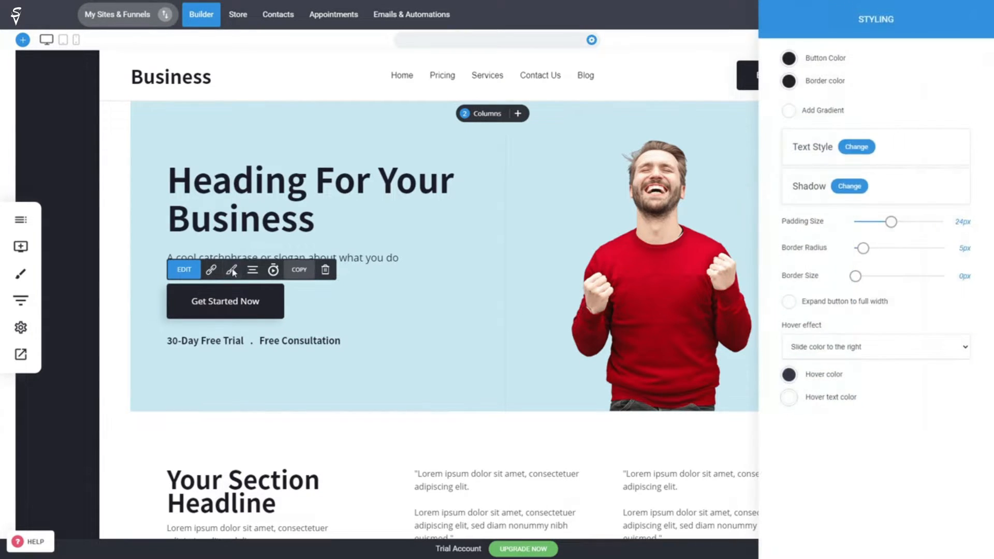
Try styling the Get Started Now button with colour #2C2CB1, 30px padding and a 44px border radius, and discard the changes.
{"action": "left_click", "coordinate": [789, 59]}
{"action": "left_click_drag", "start_coordinate": [841, 125], "coordinate": [853, 102]}
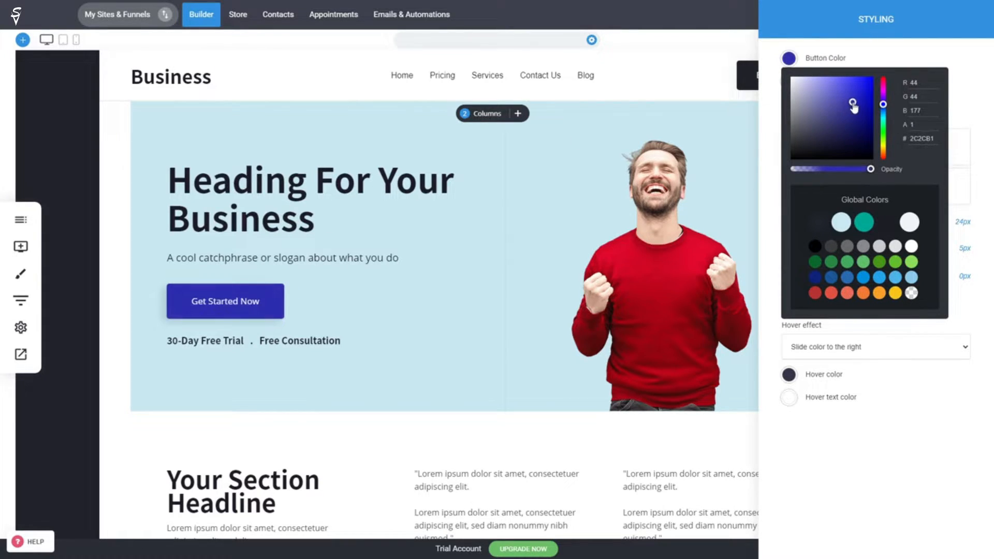
{"action": "left_click", "coordinate": [783, 218]}
{"action": "left_click_drag", "start_coordinate": [890, 222], "coordinate": [900, 222]}
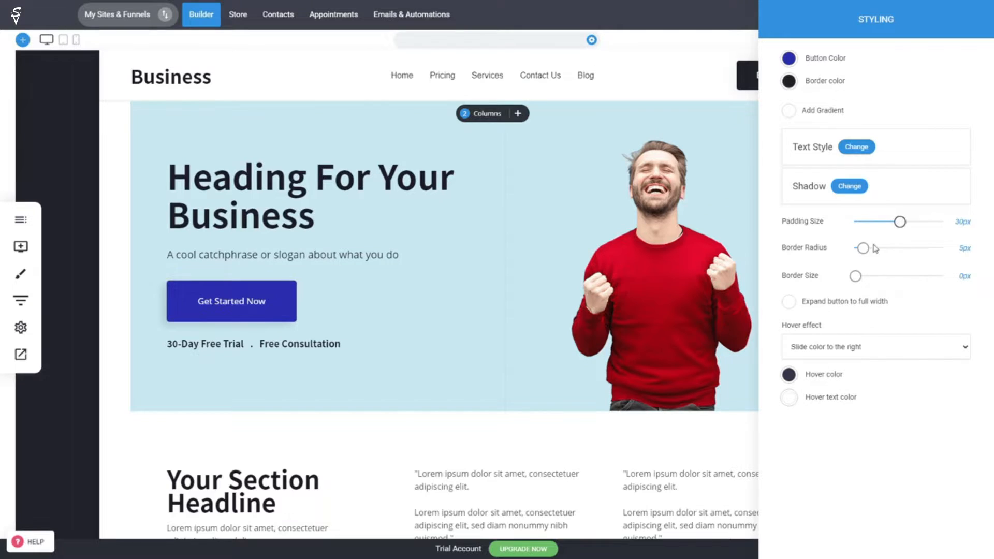
{"action": "left_click_drag", "start_coordinate": [862, 249], "coordinate": [920, 256]}
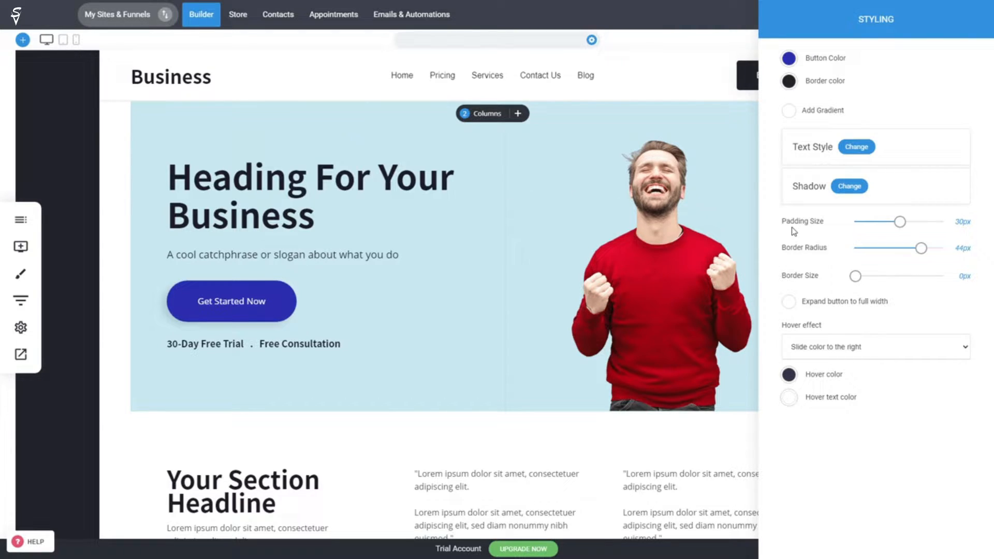
{"action": "left_click", "coordinate": [585, 234]}
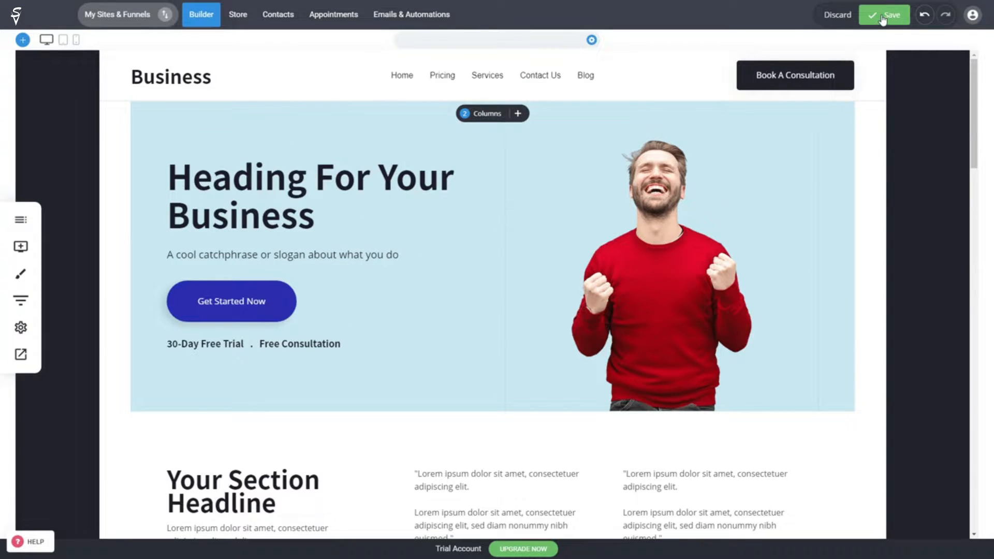
{"action": "left_click", "coordinate": [845, 20]}
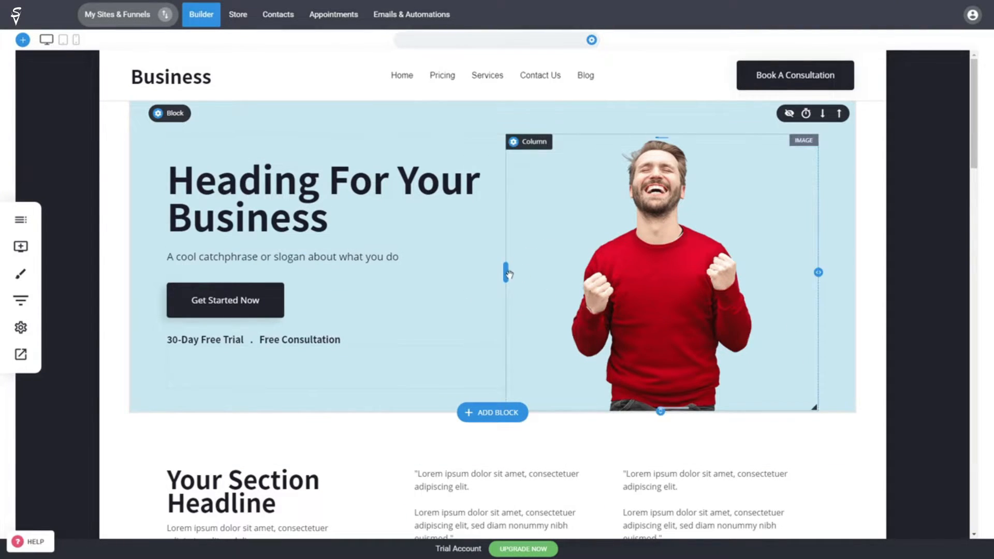
Widen the hero's text column slightly, try adding a Button widget beside Your Section Headline, and undo the addition.
{"action": "mouse_move", "coordinate": [505, 275]}
{"action": "left_mouse_down"}
{"action": "mouse_move", "coordinate": [577, 281]}
{"action": "mouse_move", "coordinate": [497, 275]}
{"action": "mouse_move", "coordinate": [511, 272]}
{"action": "left_mouse_up"}
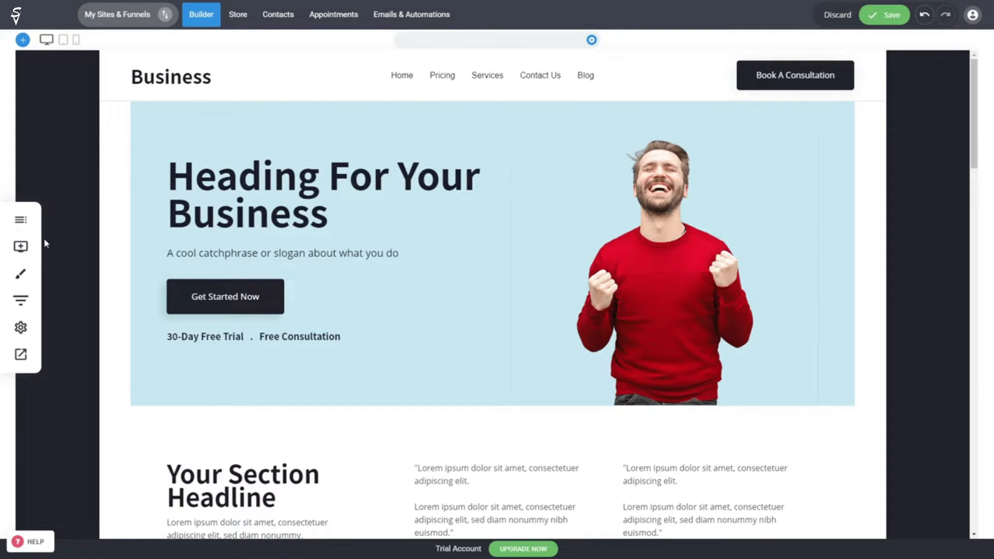
{"action": "left_click", "coordinate": [20, 246]}
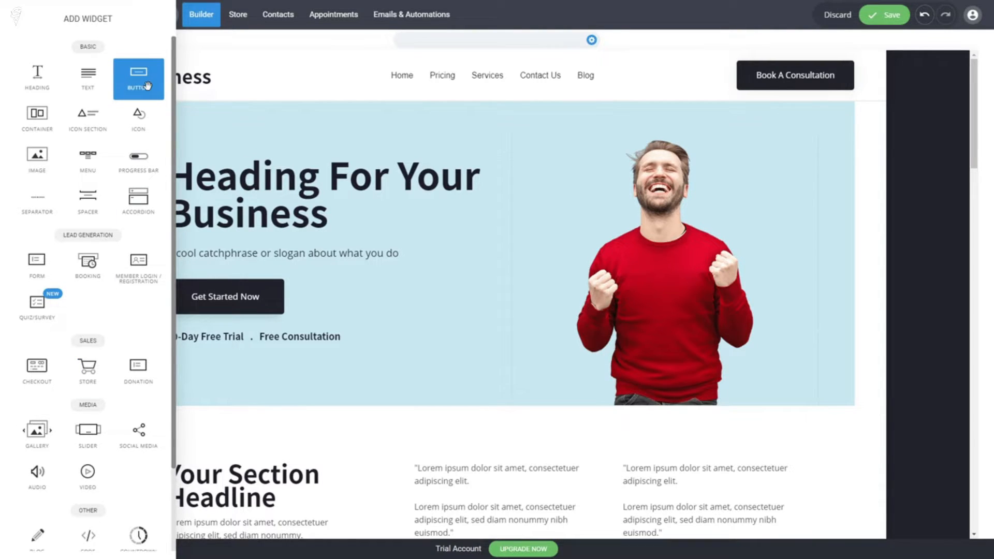
{"action": "left_click_drag", "start_coordinate": [148, 86], "coordinate": [257, 505]}
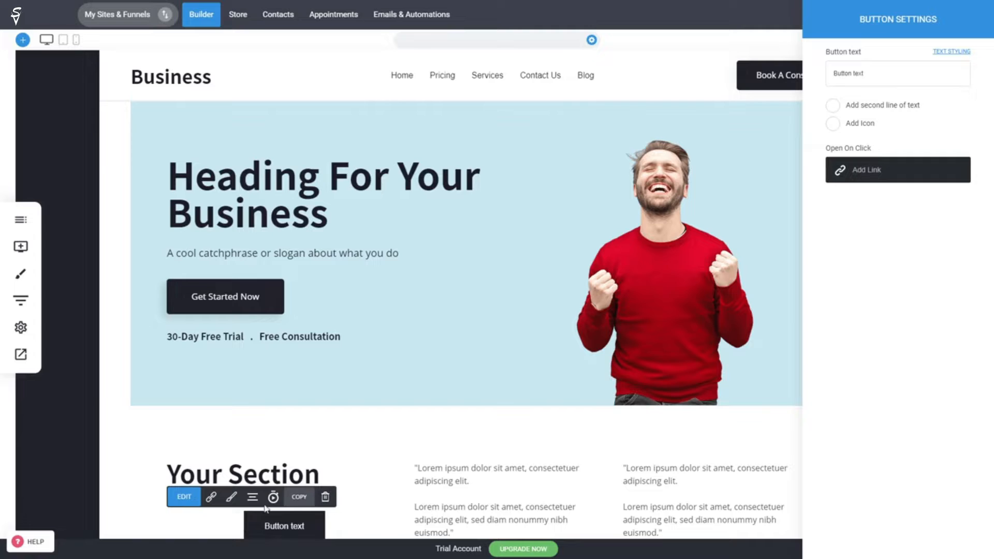
{"action": "left_click", "coordinate": [393, 488]}
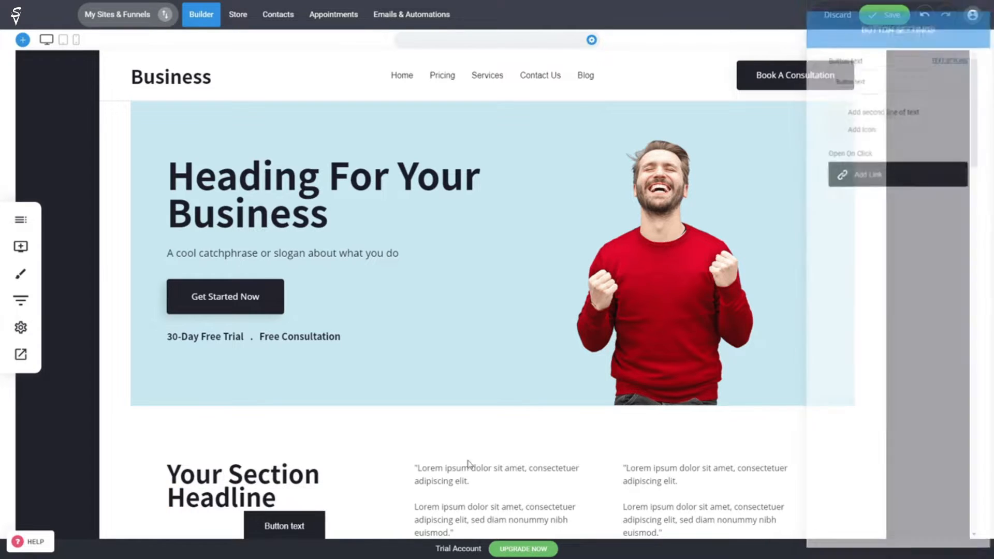
{"action": "left_click", "coordinate": [926, 17]}
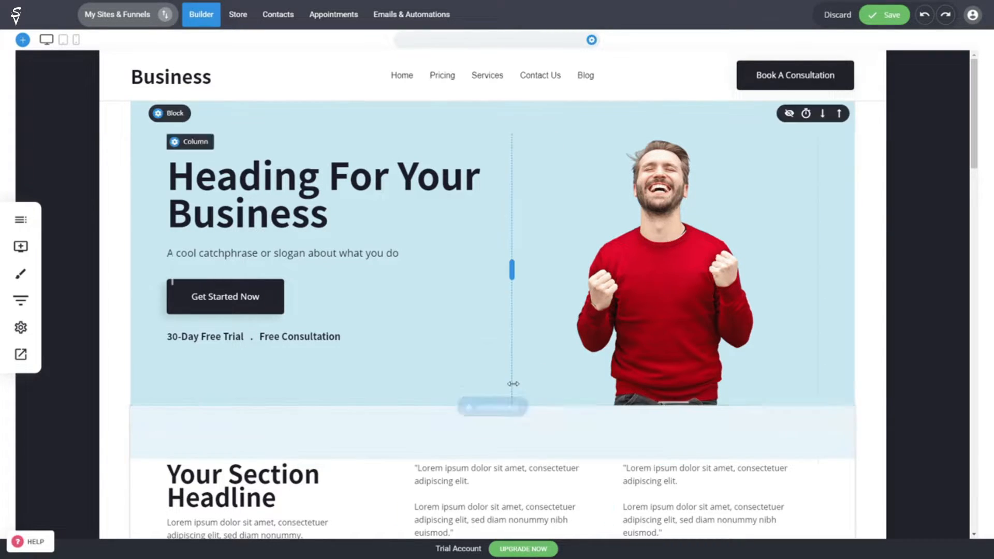
Insert the Hero category block with the Thanks! image and the company logo strip directly below the existing hero.
{"action": "left_click", "coordinate": [506, 414]}
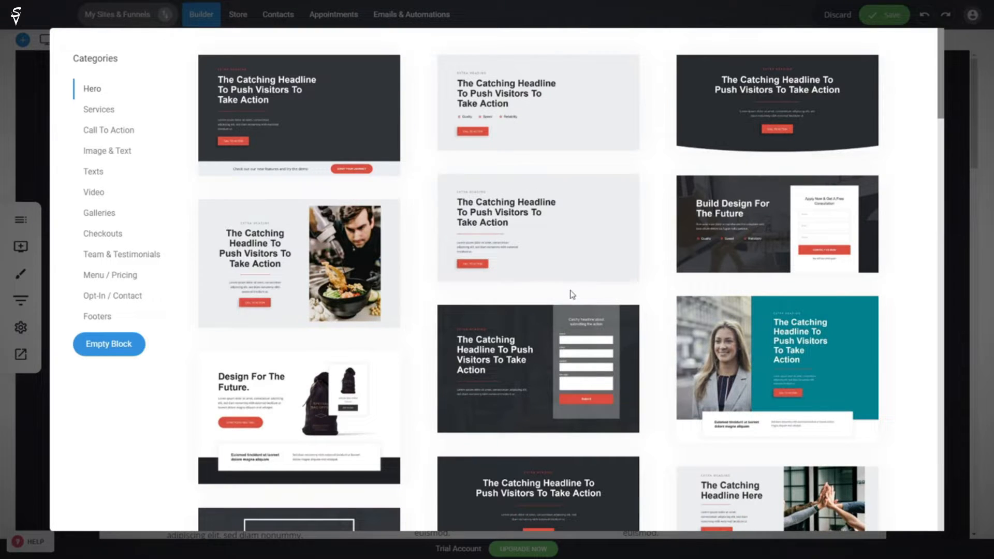
{"action": "left_click", "coordinate": [14, 405]}
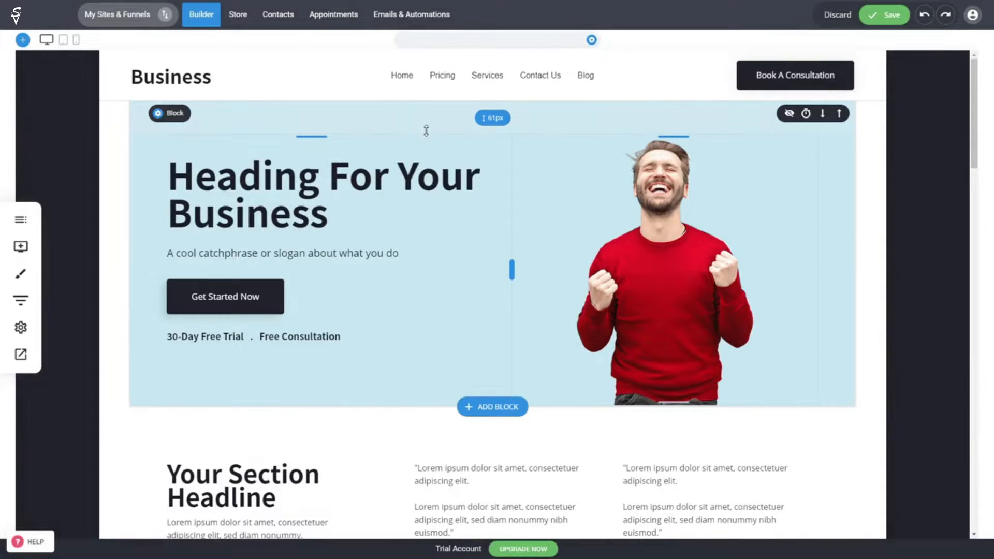
{"action": "left_click", "coordinate": [510, 406]}
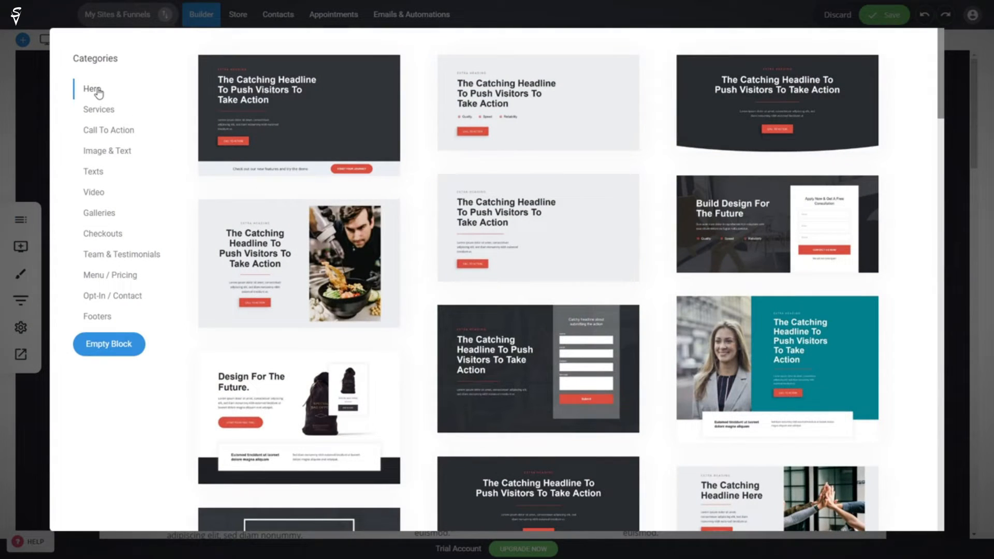
{"action": "scroll", "coordinate": [734, 288], "scroll_direction": "down", "scroll_amount": 10}
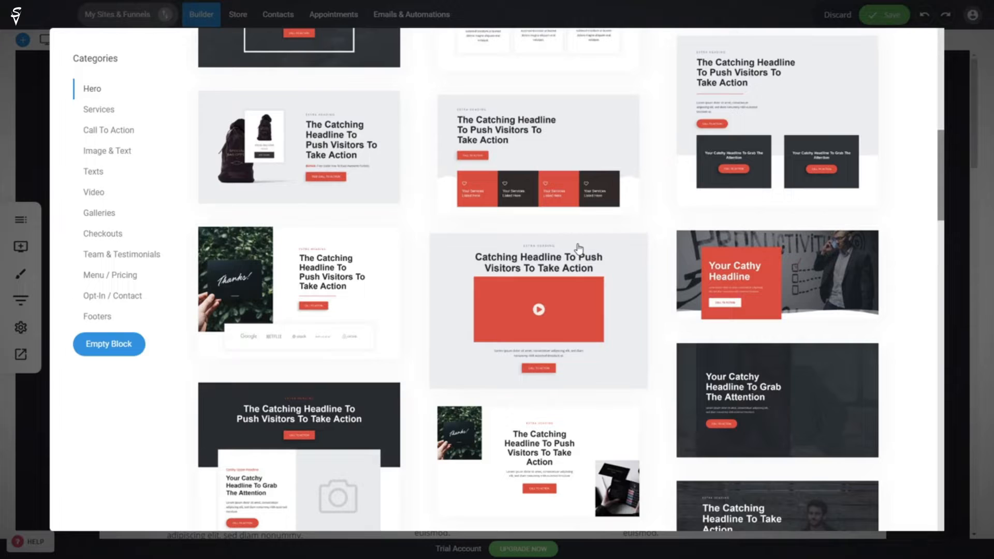
{"action": "left_click", "coordinate": [296, 286]}
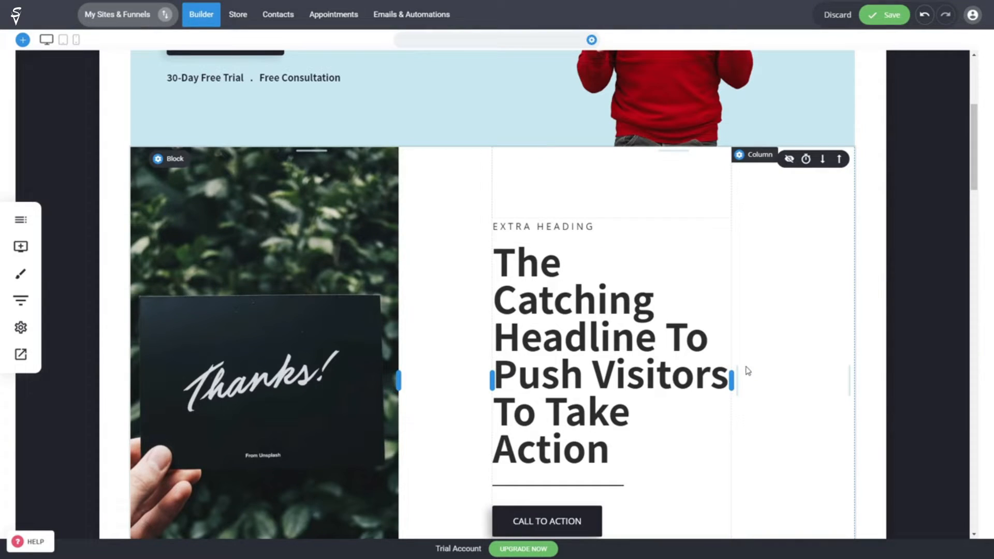
Widen the new block's headline column, and check the background settings of its Thanks! image column.
{"action": "left_click_drag", "start_coordinate": [732, 344], "coordinate": [775, 343]}
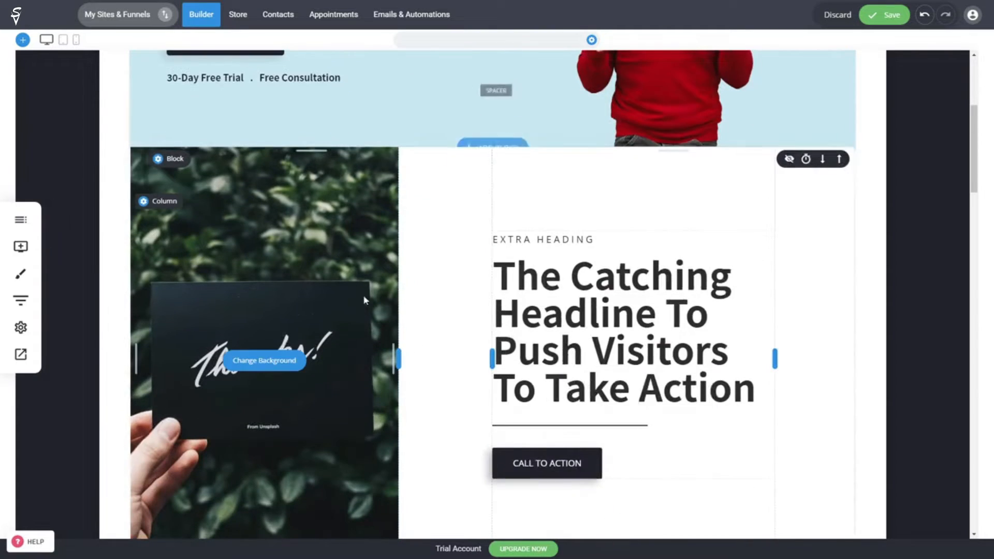
{"action": "left_click", "coordinate": [265, 361]}
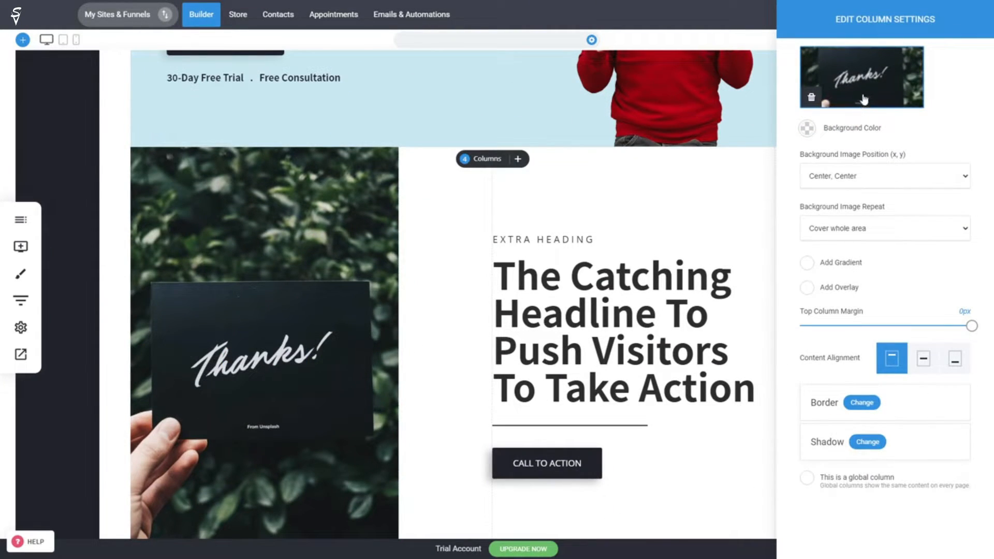
{"action": "left_click", "coordinate": [493, 265]}
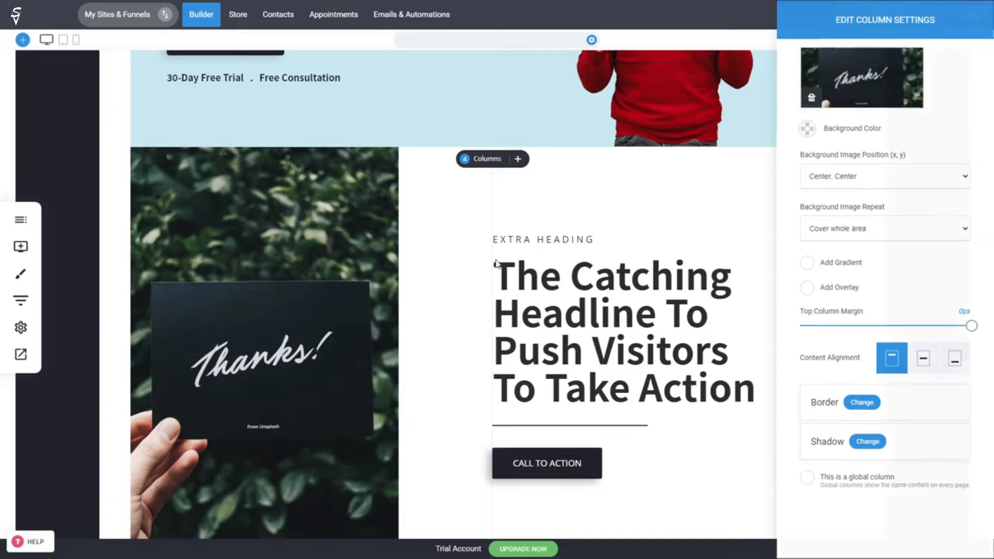
Delete the original hero block with the Heading For Your Business text, and confirm the deletion.
{"action": "scroll", "coordinate": [493, 265], "scroll_direction": "up", "scroll_amount": 5}
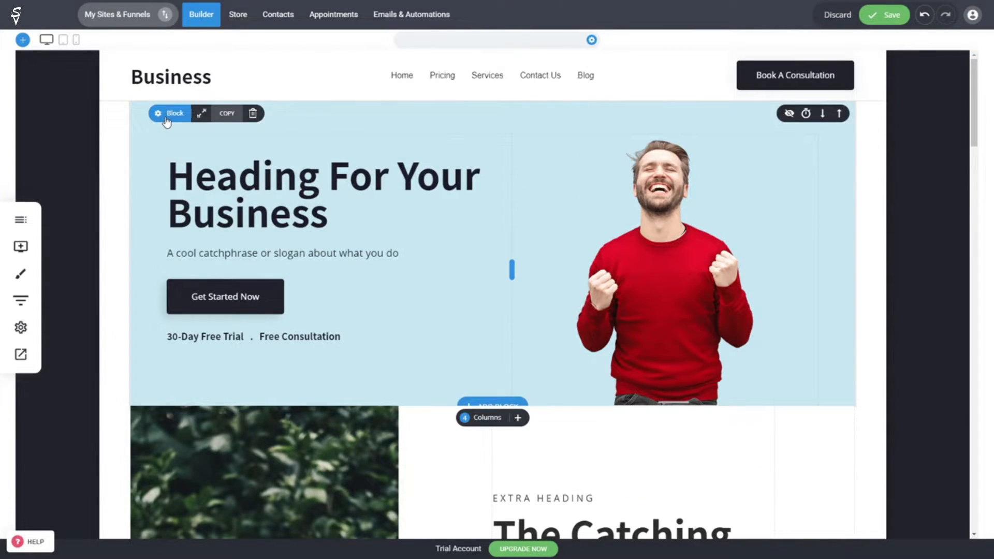
{"action": "left_click", "coordinate": [253, 114]}
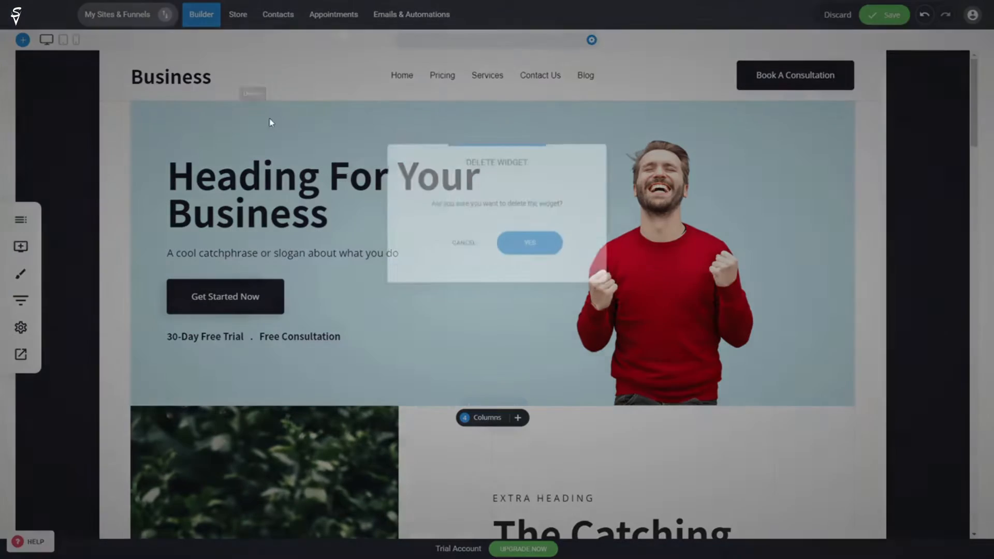
{"action": "left_click", "coordinate": [533, 259]}
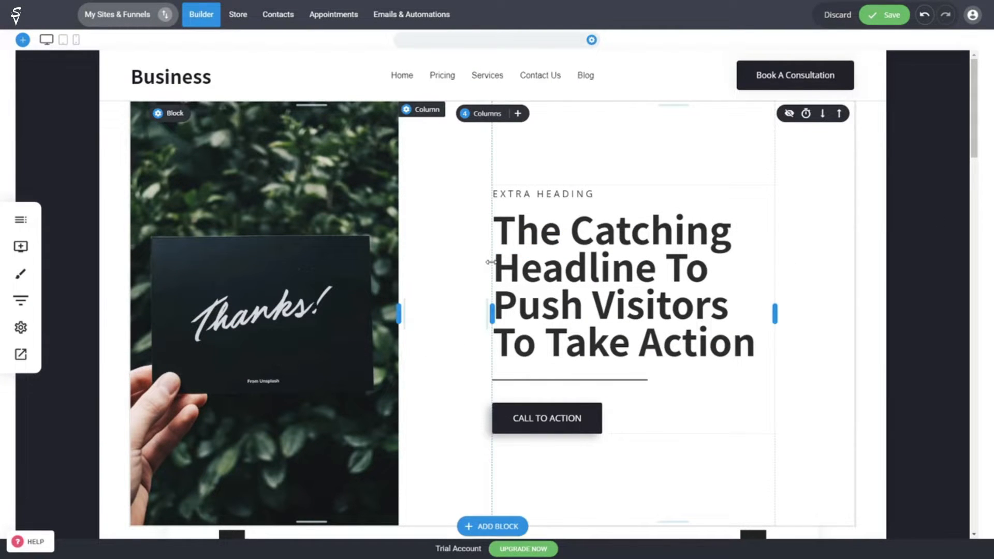
Check the heading and the Call To Action button's settings in the new block, and slightly widen the Thanks! image column.
{"action": "left_click", "coordinate": [638, 261]}
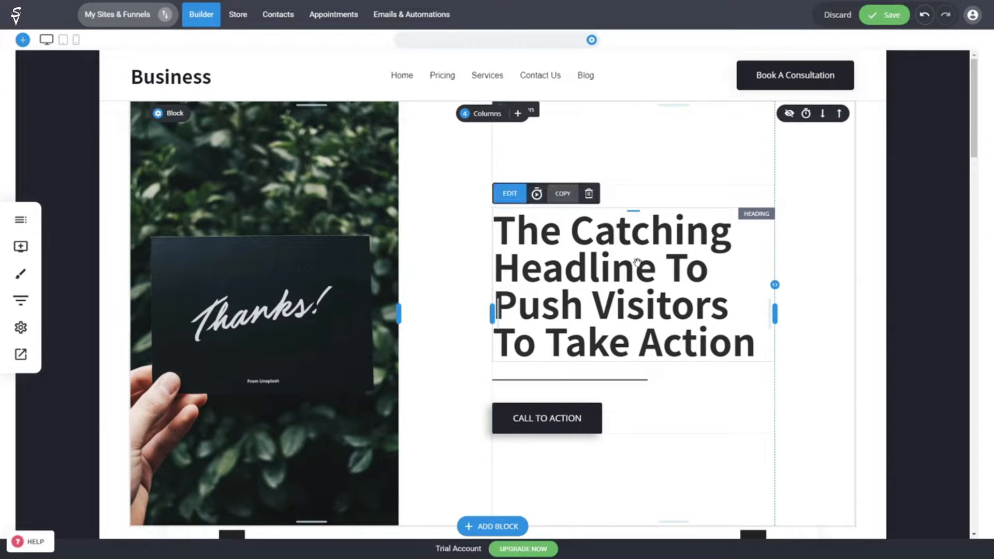
{"action": "left_click", "coordinate": [638, 261]}
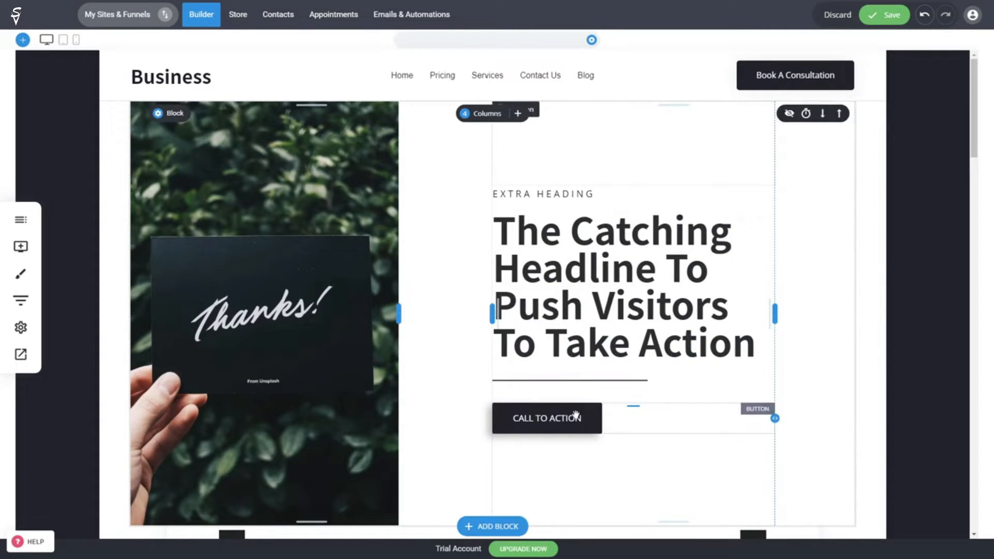
{"action": "left_click", "coordinate": [577, 417]}
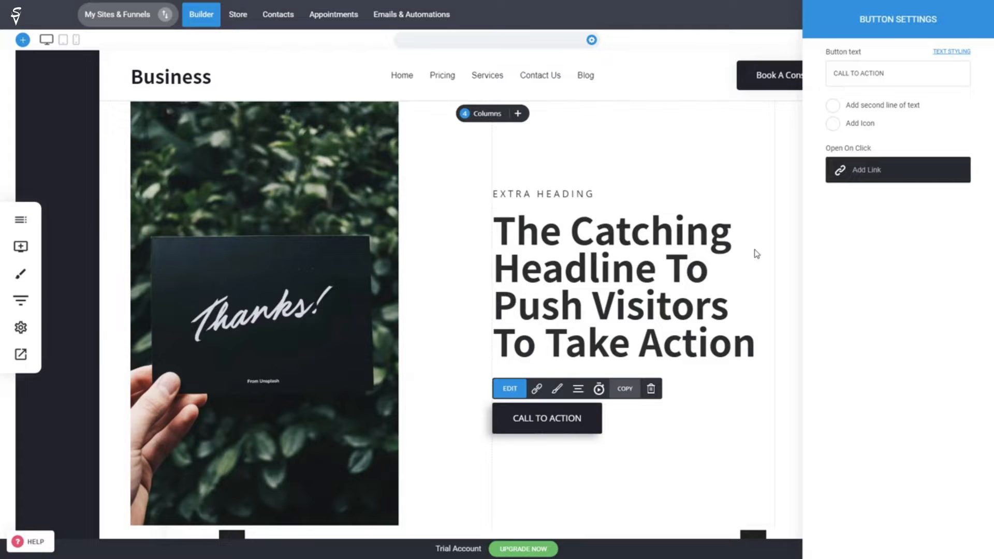
{"action": "left_click", "coordinate": [752, 254]}
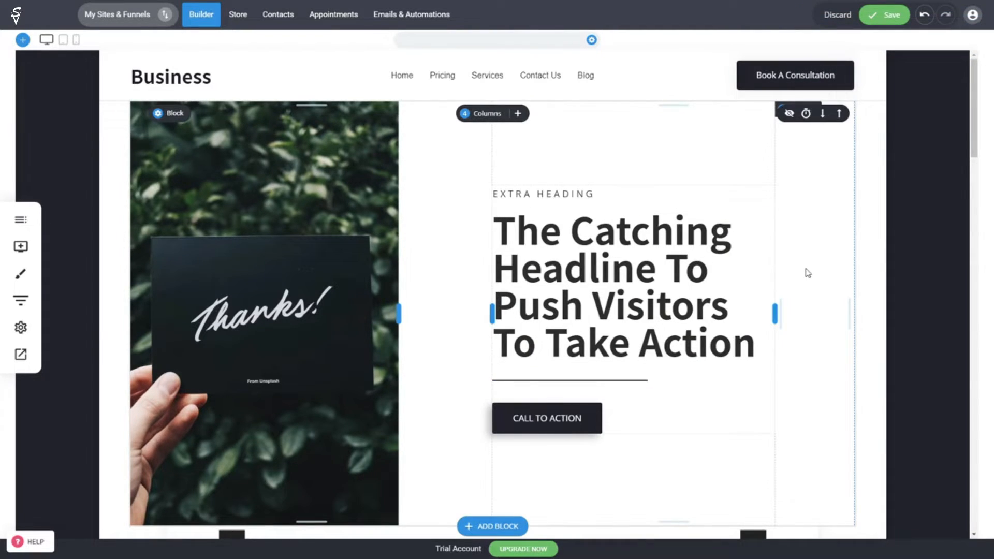
{"action": "mouse_move", "coordinate": [397, 316]}
{"action": "left_mouse_down"}
{"action": "mouse_move", "coordinate": [435, 314]}
{"action": "mouse_move", "coordinate": [411, 321]}
{"action": "left_mouse_up"}
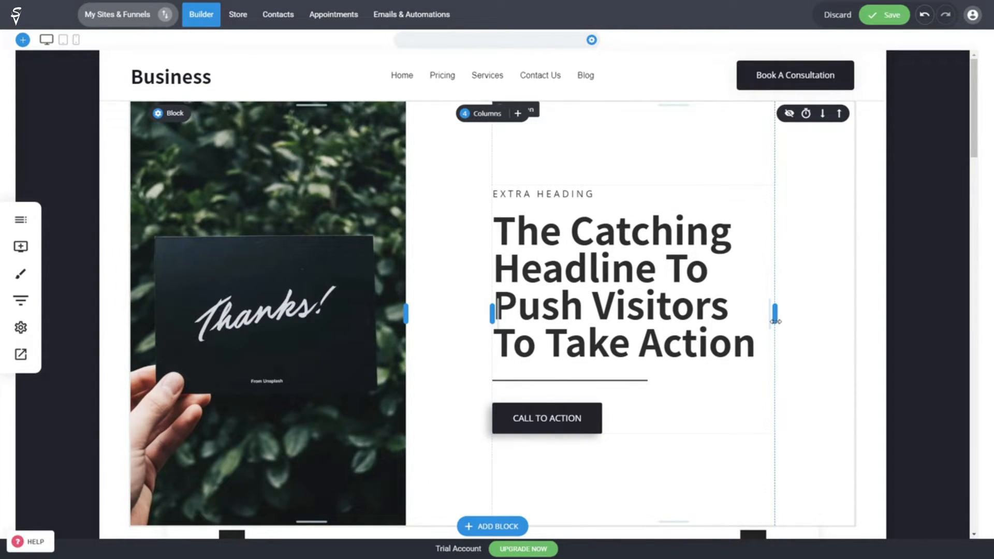
Review the sections below the new hero block, and save the page changes.
{"action": "scroll", "coordinate": [814, 332], "scroll_direction": "down", "scroll_amount": 5}
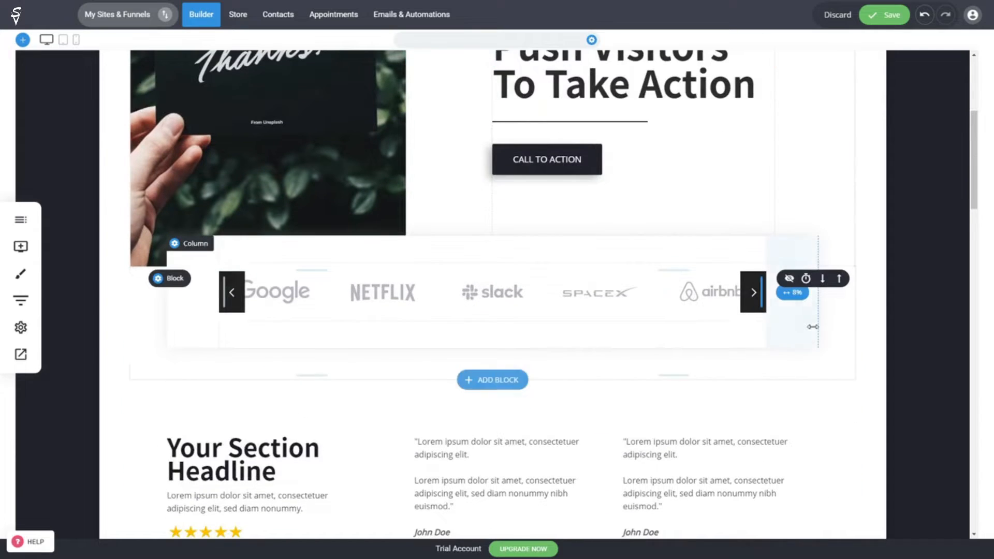
{"action": "scroll", "coordinate": [813, 329], "scroll_direction": "down", "scroll_amount": 2}
{"action": "scroll", "coordinate": [524, 313], "scroll_direction": "down", "scroll_amount": 2}
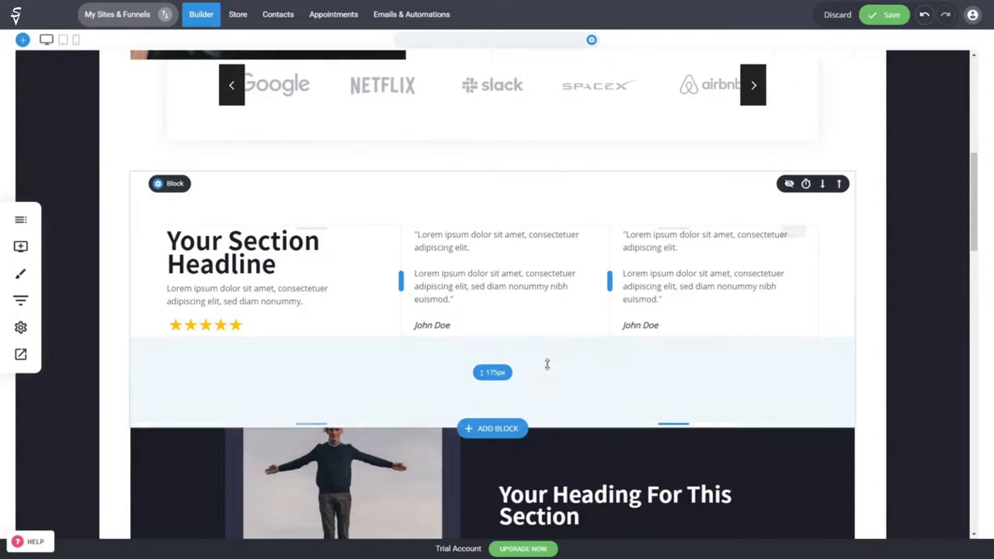
{"action": "scroll", "coordinate": [614, 337], "scroll_direction": "down", "scroll_amount": 5}
{"action": "scroll", "coordinate": [621, 337], "scroll_direction": "down", "scroll_amount": 5}
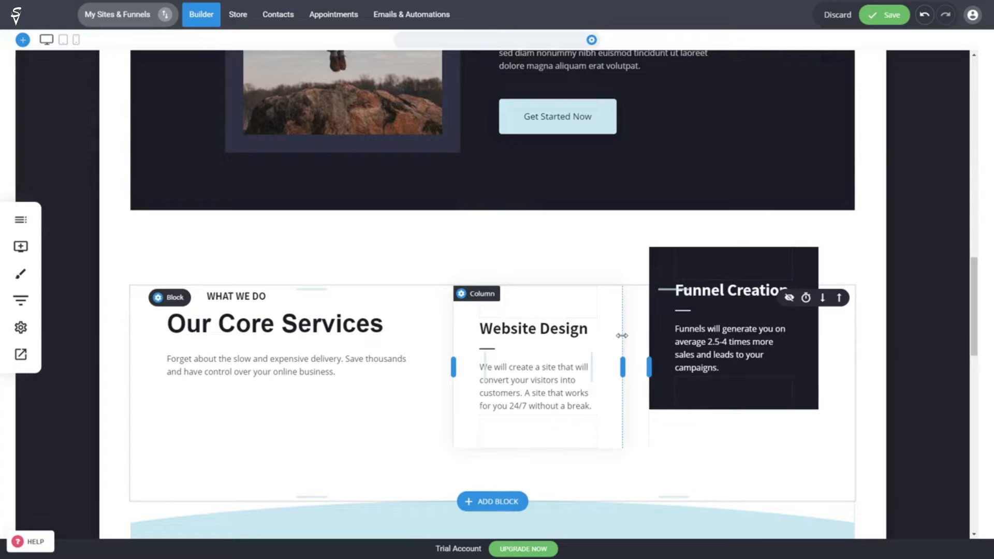
{"action": "scroll", "coordinate": [623, 336], "scroll_direction": "up", "scroll_amount": 12}
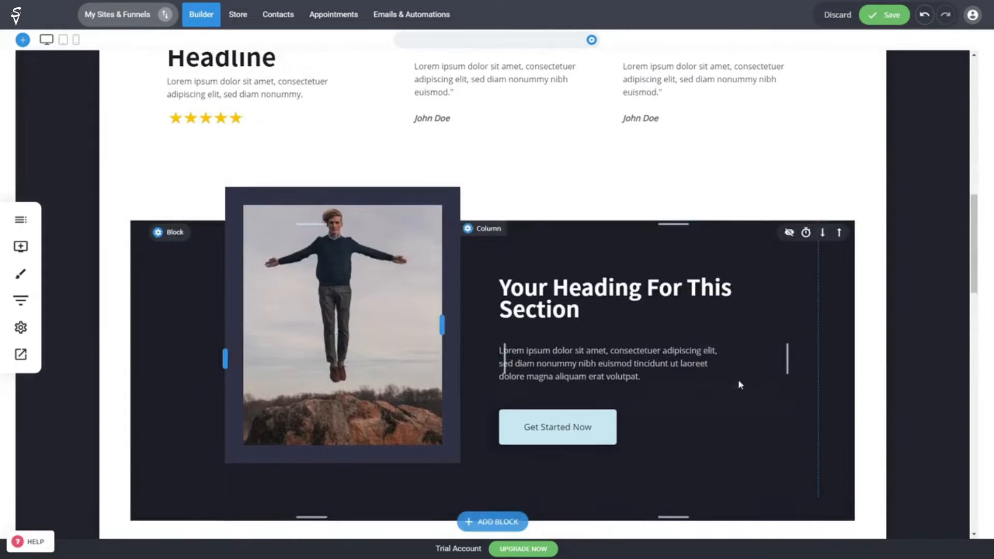
{"action": "left_click", "coordinate": [883, 18]}
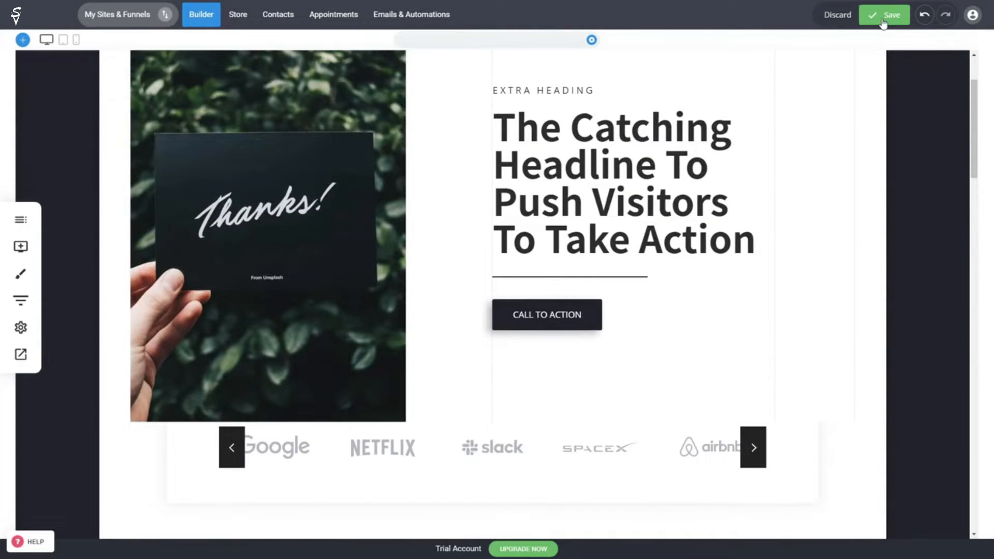
Open the page preview in desktop view and examine the new hero block and its company logo strip.
{"action": "scroll", "coordinate": [886, 342], "scroll_direction": "up", "scroll_amount": 2}
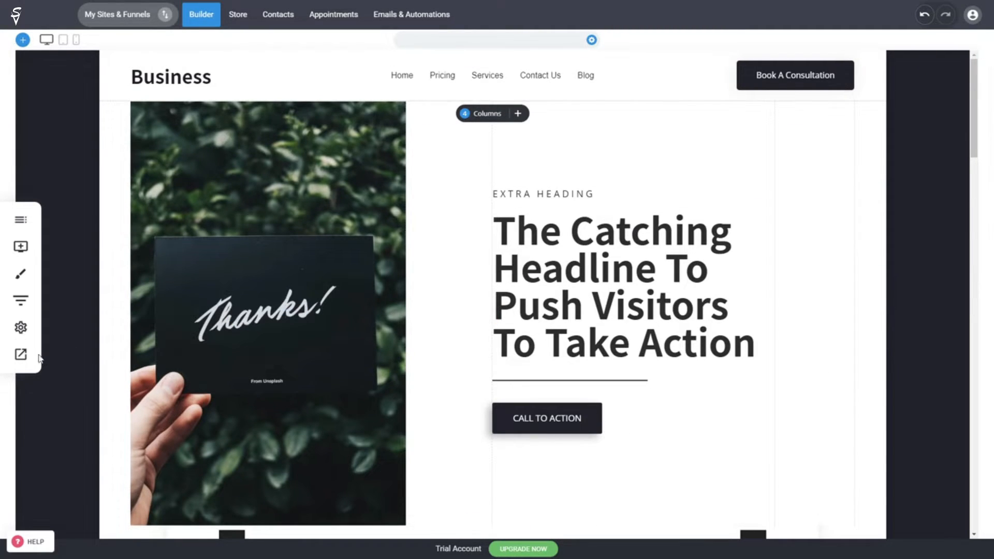
{"action": "left_click", "coordinate": [19, 359]}
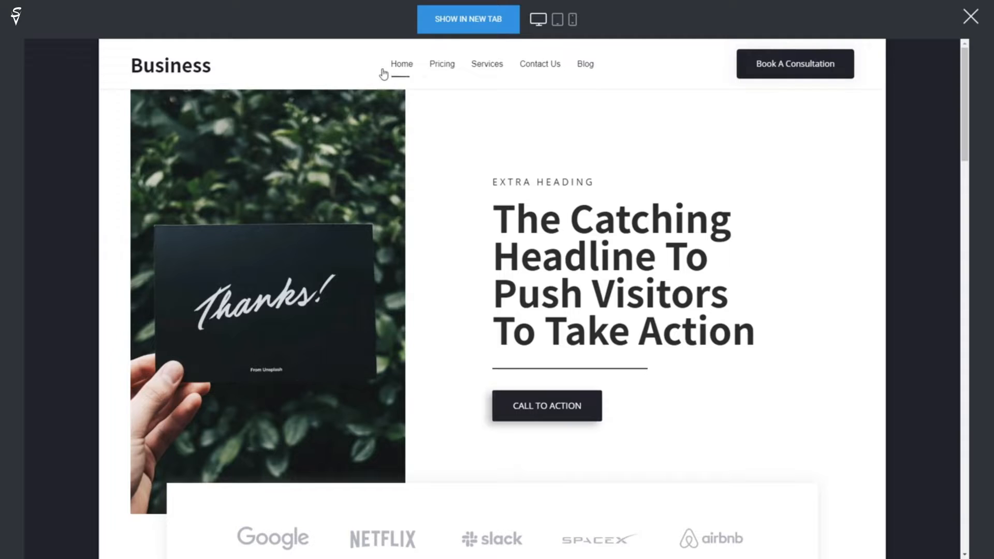
{"action": "scroll", "coordinate": [397, 344], "scroll_direction": "down", "scroll_amount": 5}
{"action": "scroll", "coordinate": [846, 403], "scroll_direction": "up", "scroll_amount": 4}
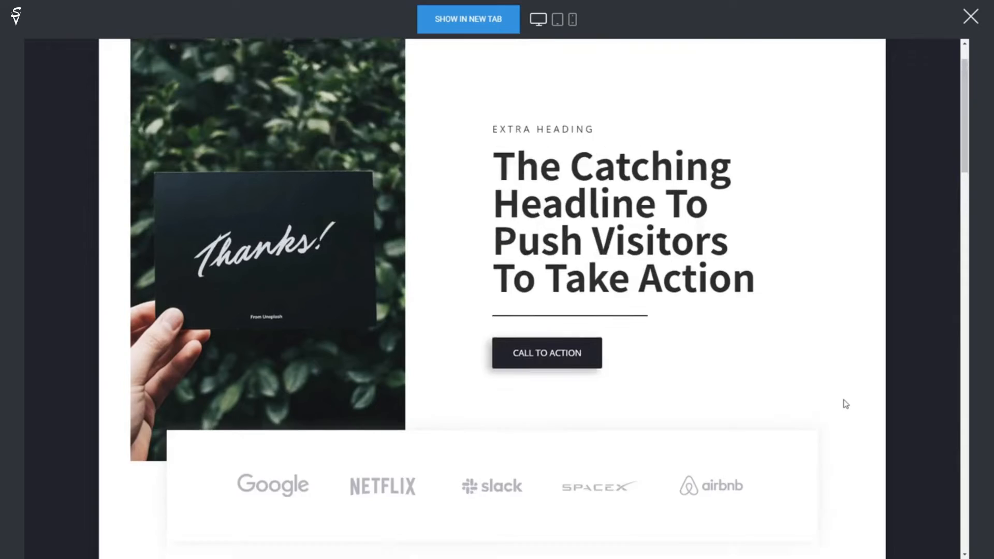
{"action": "scroll", "coordinate": [847, 404], "scroll_direction": "up", "scroll_amount": 1}
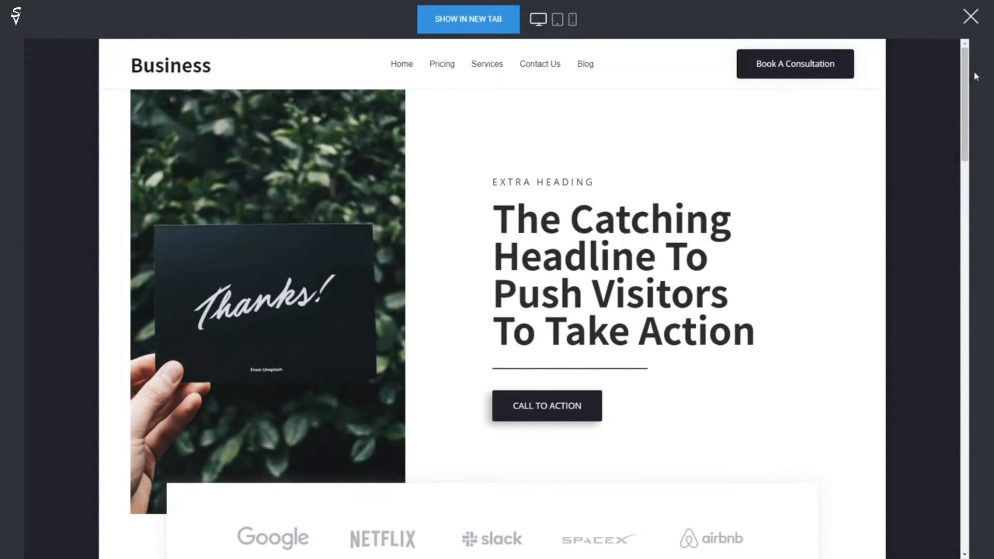
Close the preview and review the site's page list and the links in the header menu.
{"action": "left_click", "coordinate": [971, 16]}
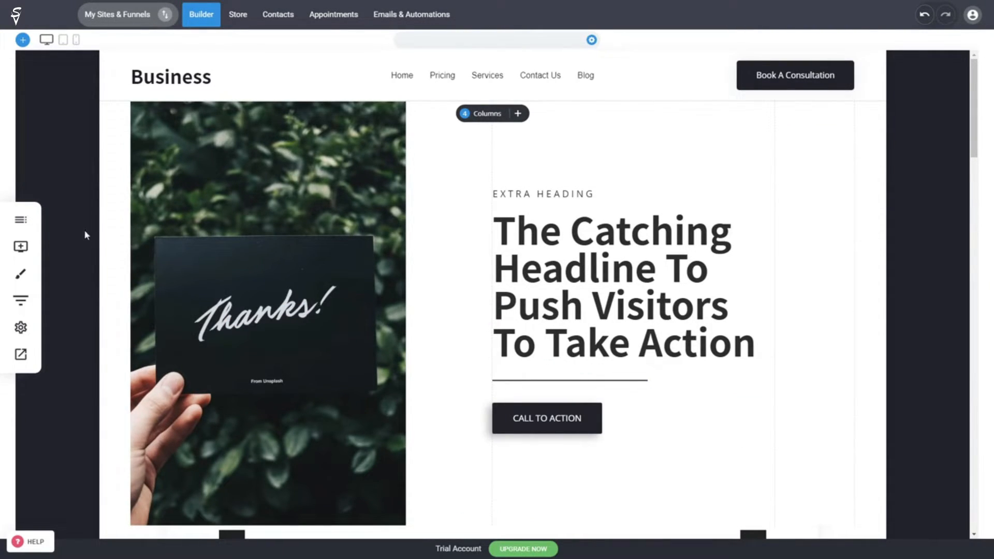
{"action": "left_click", "coordinate": [23, 227]}
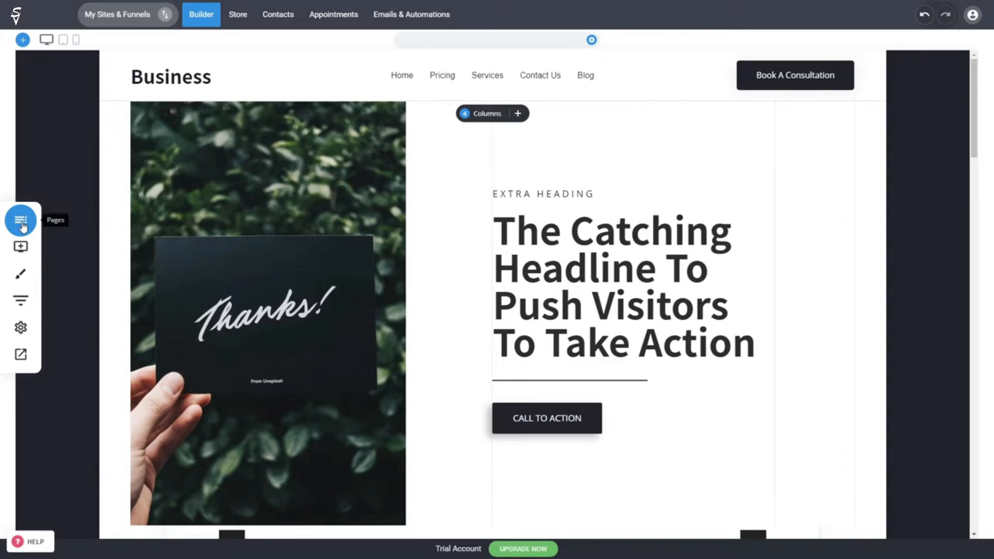
{"action": "left_click", "coordinate": [24, 226]}
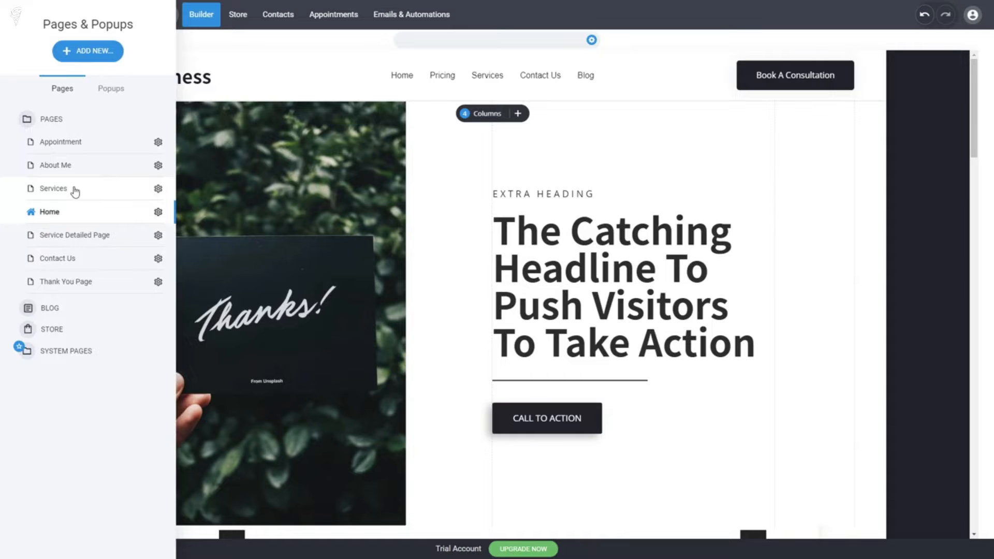
{"action": "left_click", "coordinate": [298, 192]}
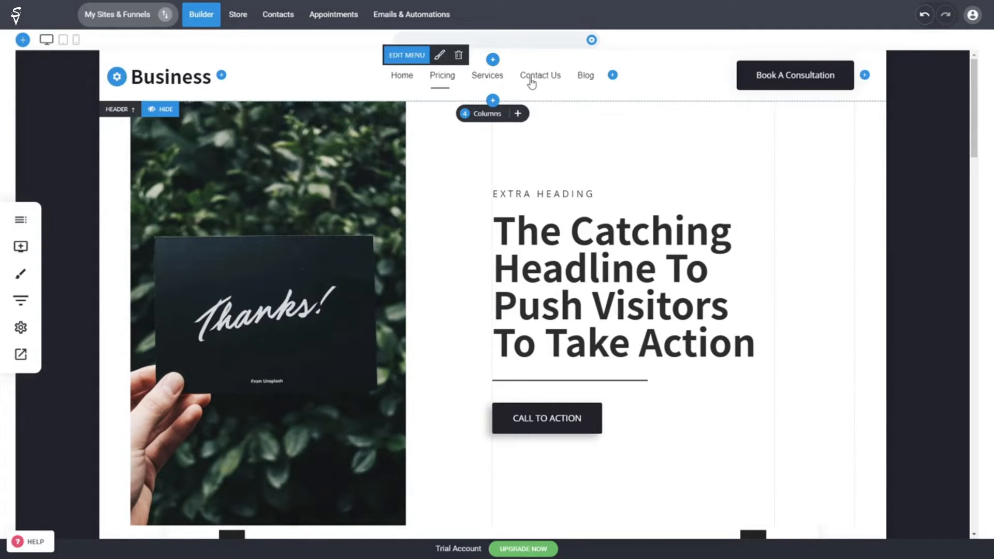
Open the Appointment page in the editor and view its Book A Consultation section.
{"action": "left_click", "coordinate": [21, 221]}
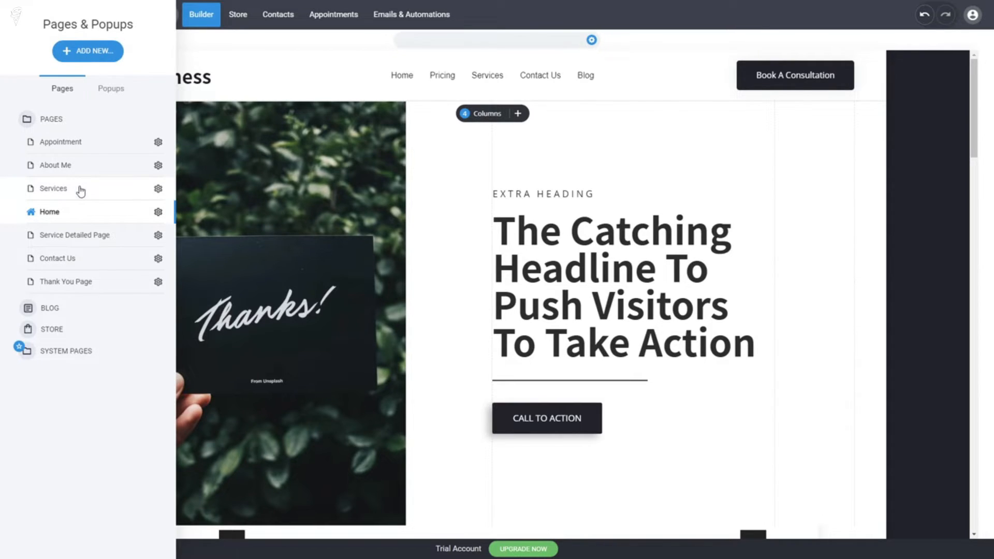
{"action": "left_click", "coordinate": [97, 152]}
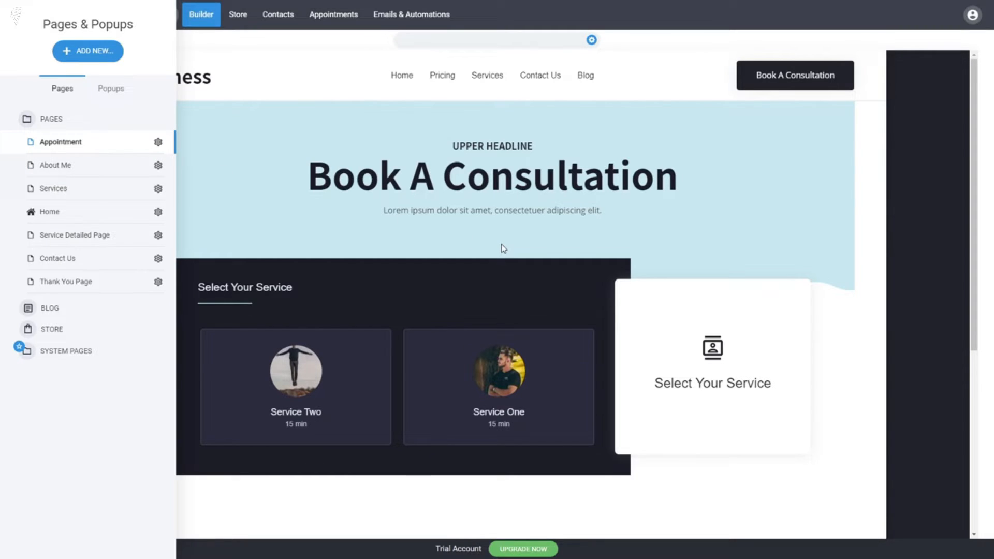
{"action": "left_click", "coordinate": [443, 262]}
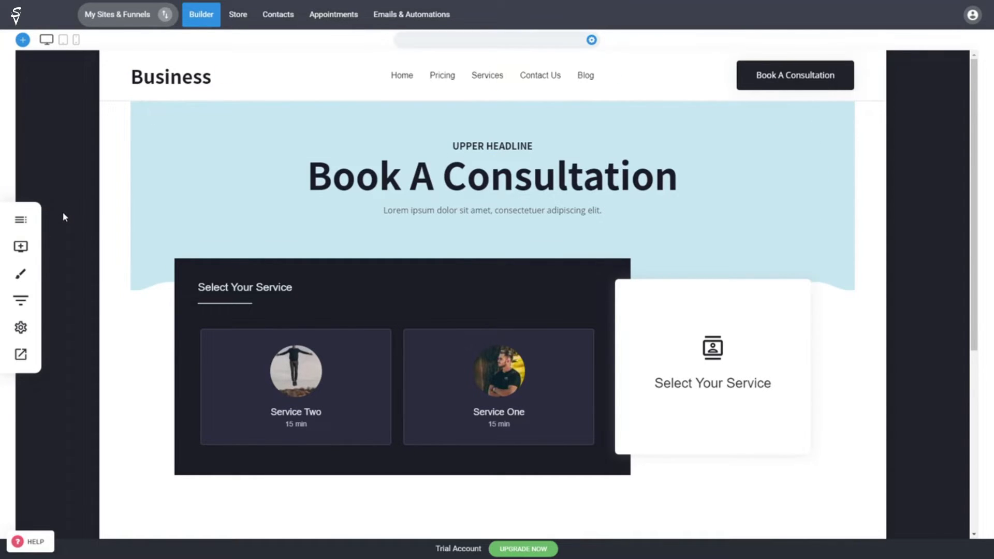
Open the Services page in the editor and check the options available for that page.
{"action": "left_click", "coordinate": [20, 220]}
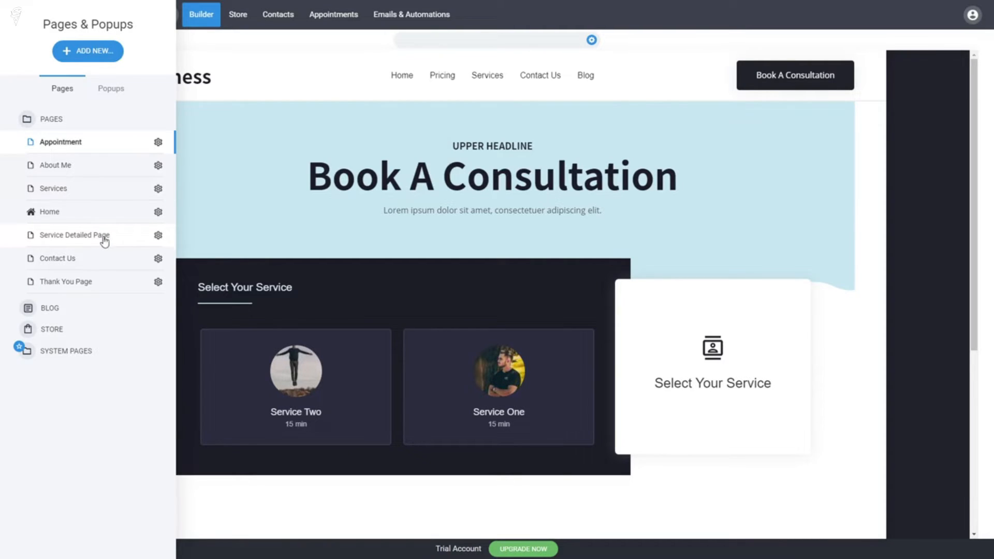
{"action": "left_click", "coordinate": [79, 193]}
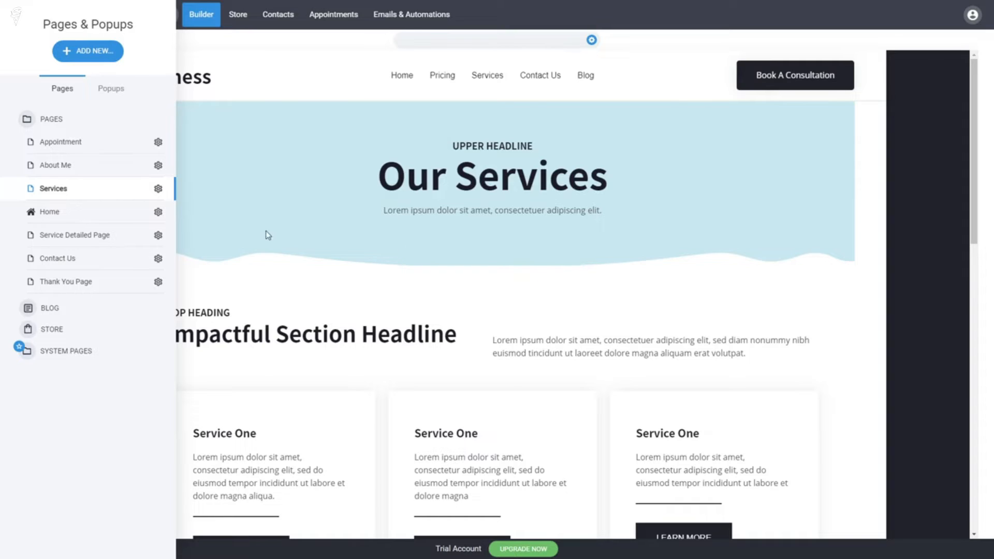
{"action": "left_click", "coordinate": [159, 191]}
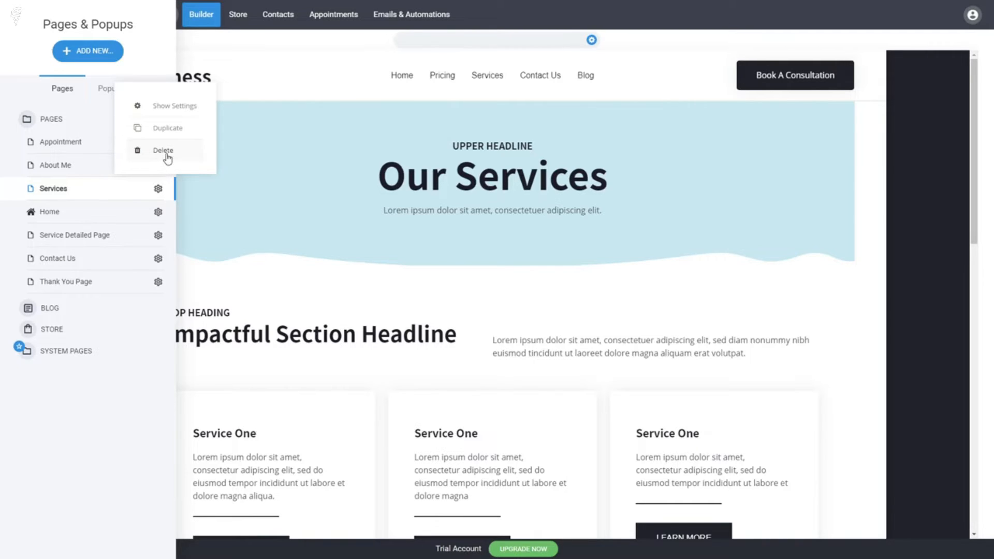
{"action": "left_click", "coordinate": [88, 418]}
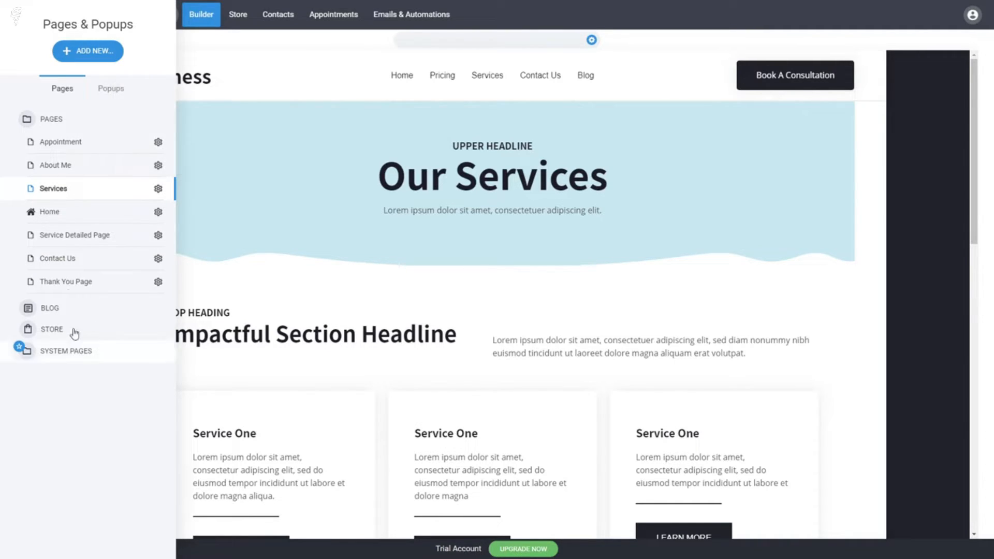
Start adding a new page and browse the Checkout, Webinars, Lead Generation, Thank You and Product template categories.
{"action": "left_click", "coordinate": [102, 59]}
{"action": "left_click", "coordinate": [241, 144]}
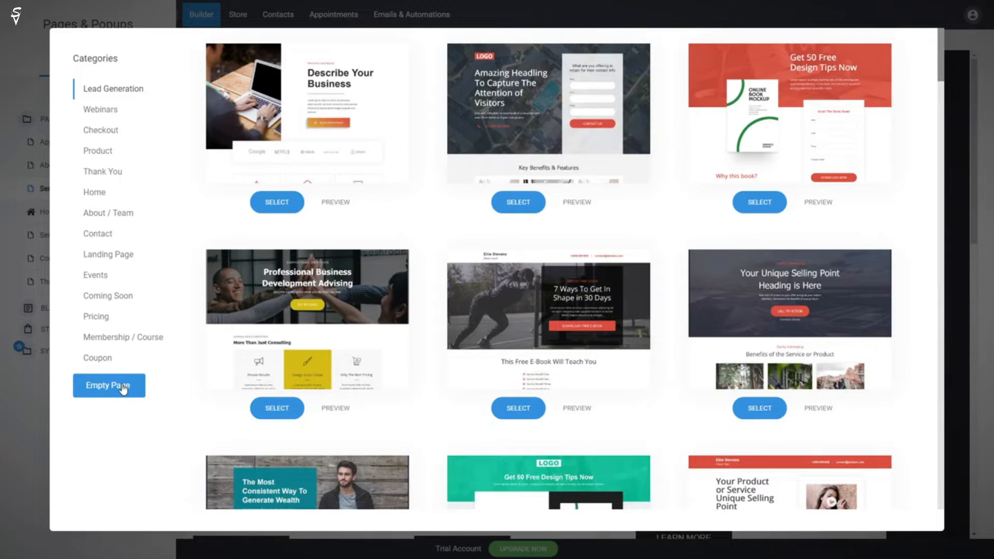
{"action": "left_click", "coordinate": [103, 134]}
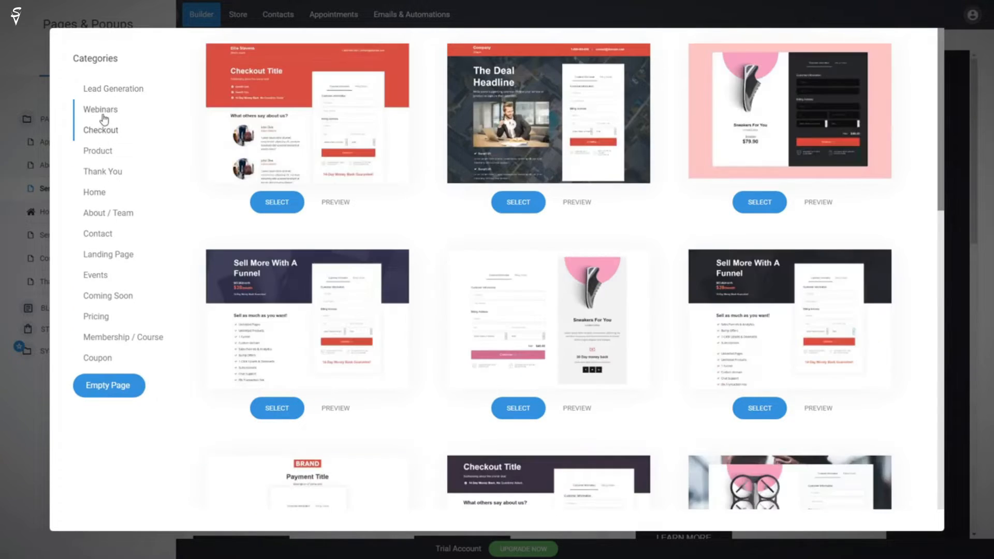
{"action": "left_click", "coordinate": [104, 119]}
{"action": "left_click", "coordinate": [115, 96]}
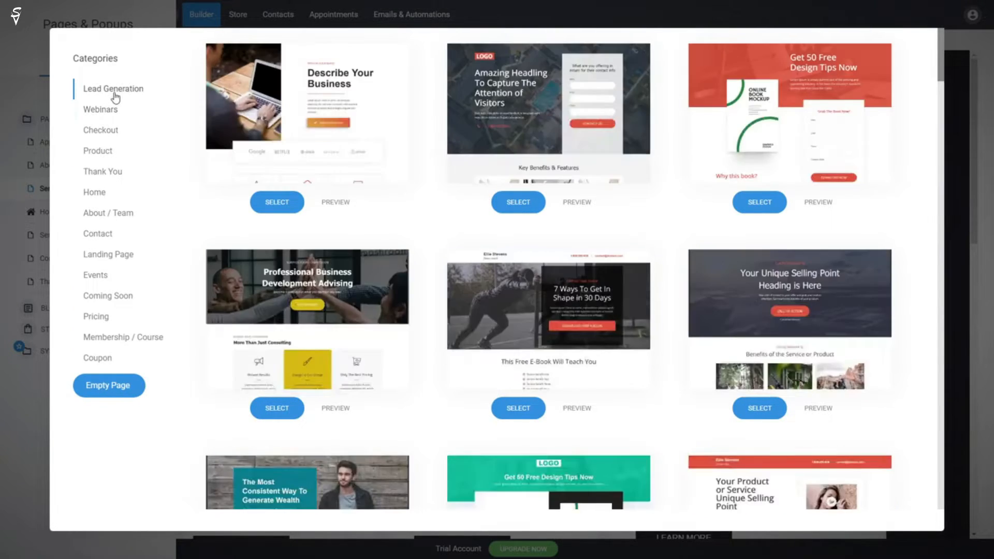
{"action": "left_click", "coordinate": [98, 172]}
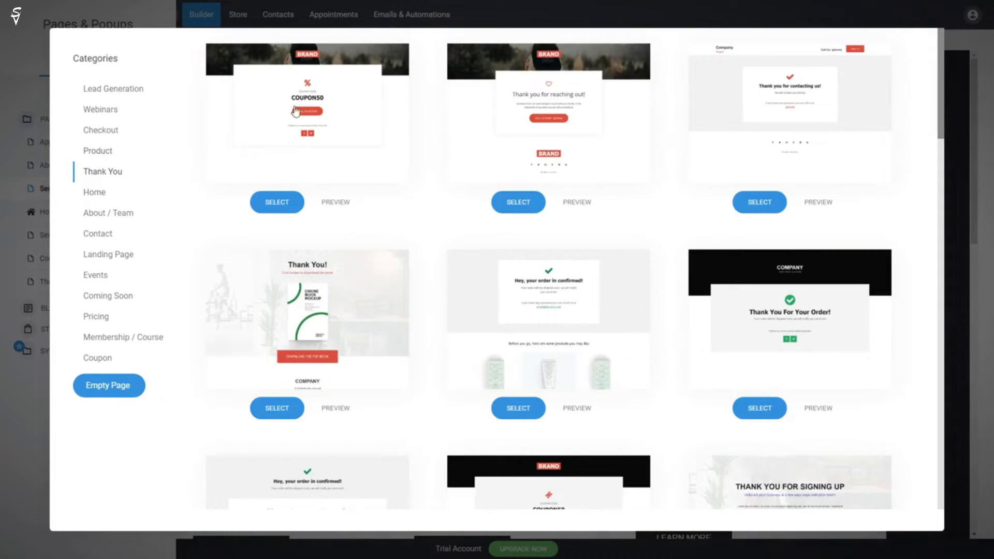
{"action": "left_click", "coordinate": [103, 152]}
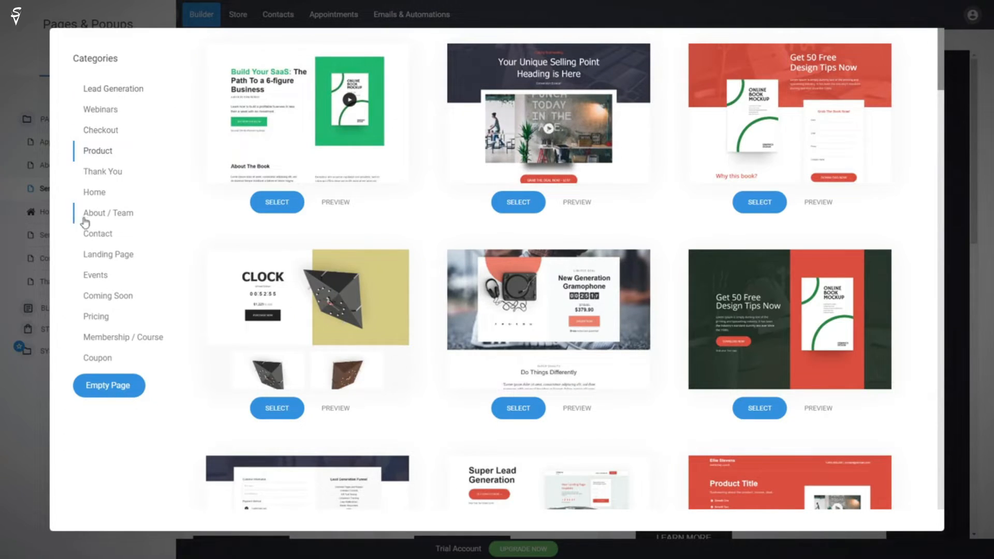
Add a public page named Contact Me from the Let's Discuss Your Project template with contact details beside the form, in the Contact category.
{"action": "left_click", "coordinate": [101, 234]}
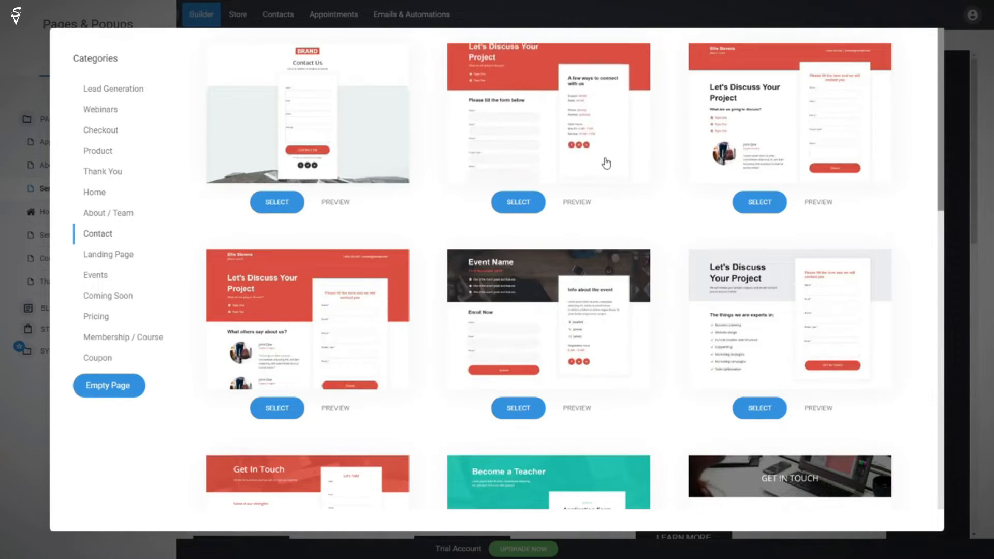
{"action": "scroll", "coordinate": [606, 160], "scroll_direction": "down", "scroll_amount": 5}
{"action": "scroll", "coordinate": [661, 177], "scroll_direction": "down", "scroll_amount": 9}
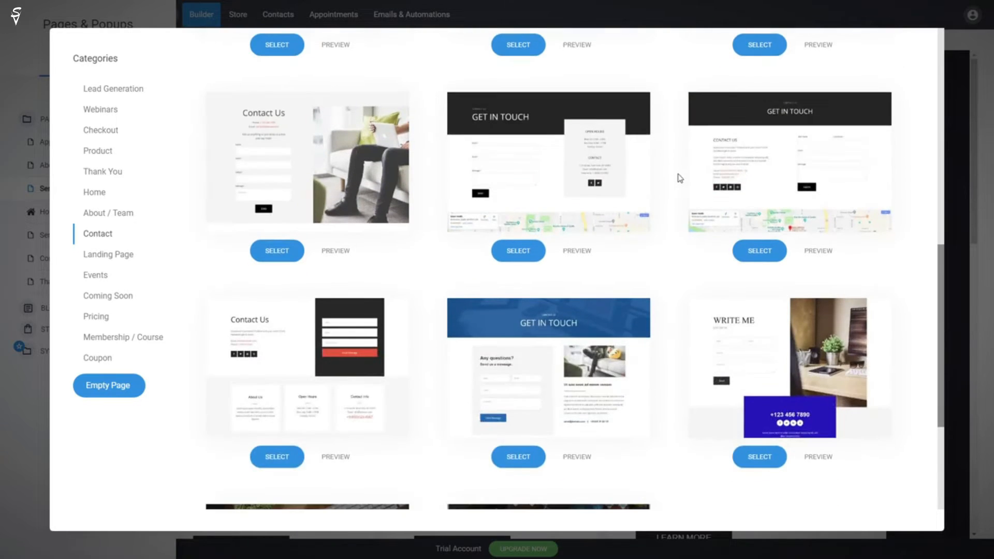
{"action": "scroll", "coordinate": [681, 178], "scroll_direction": "up", "scroll_amount": 10}
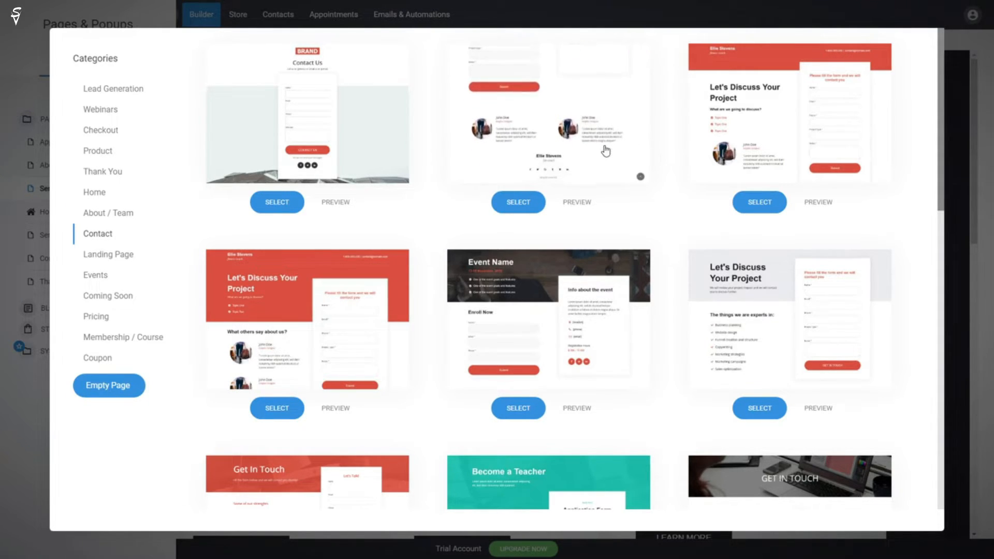
{"action": "left_click", "coordinate": [605, 152]}
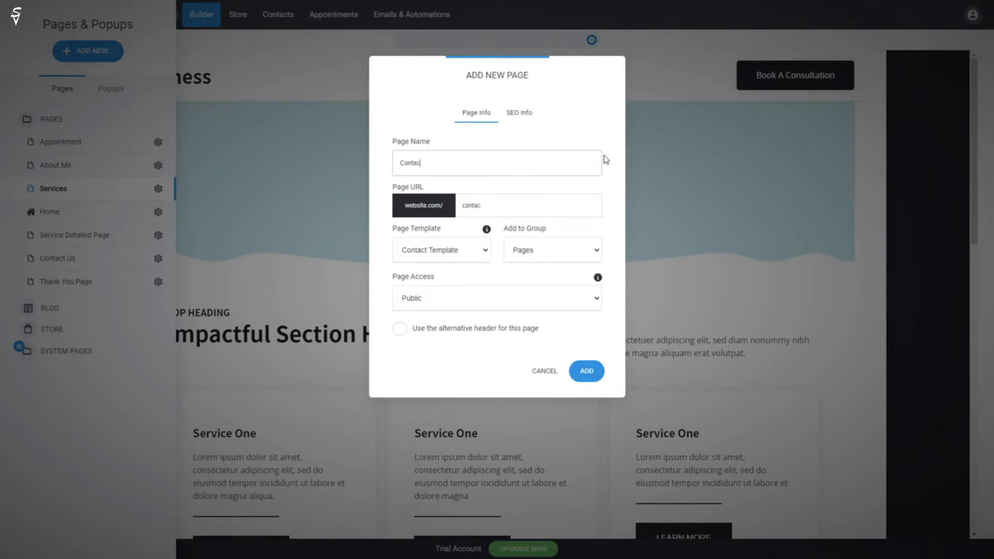
{"action": "left_click", "coordinate": [591, 372]}
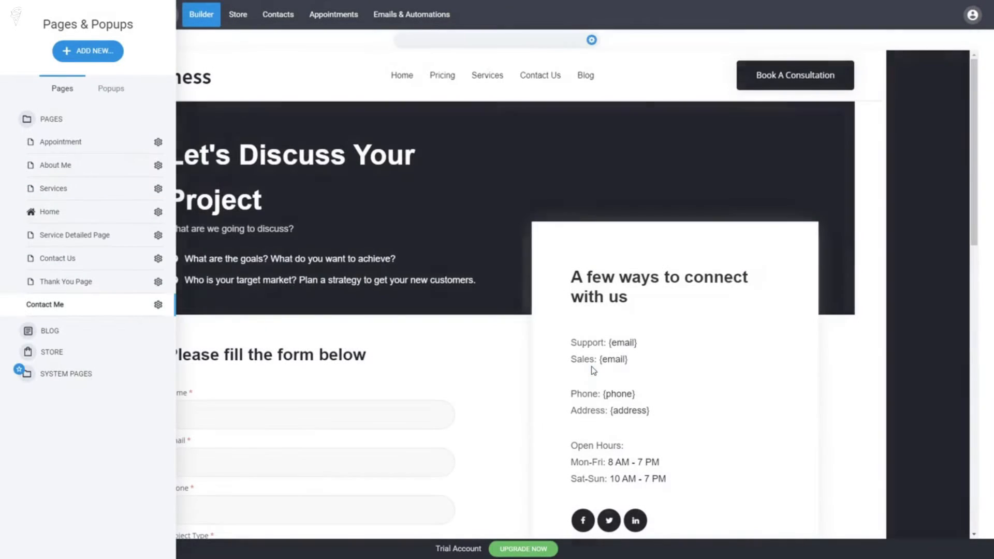
Delete the life coach block with social icons above the footer of the Contact Me page, and confirm the deletion.
{"action": "left_click", "coordinate": [864, 343]}
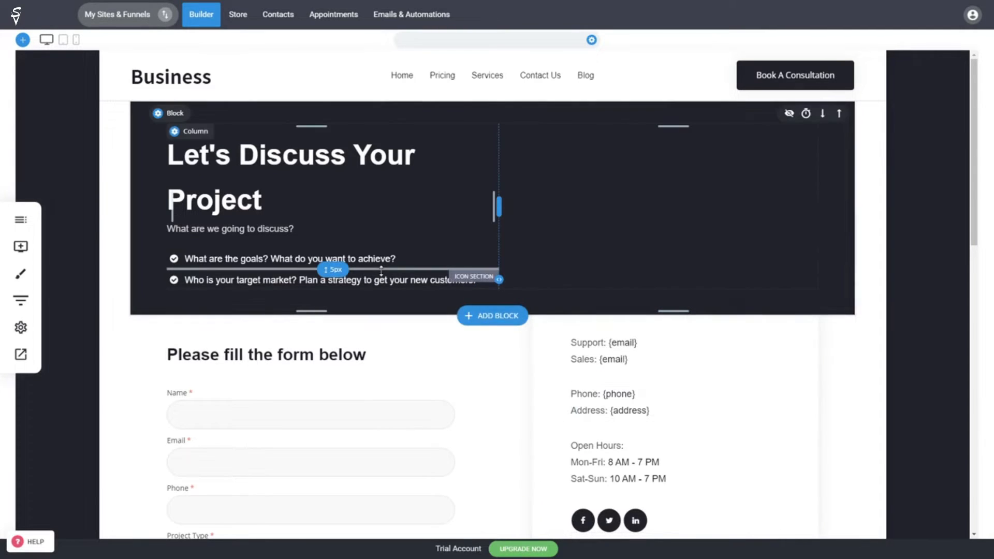
{"action": "scroll", "coordinate": [809, 223], "scroll_direction": "down", "scroll_amount": 7}
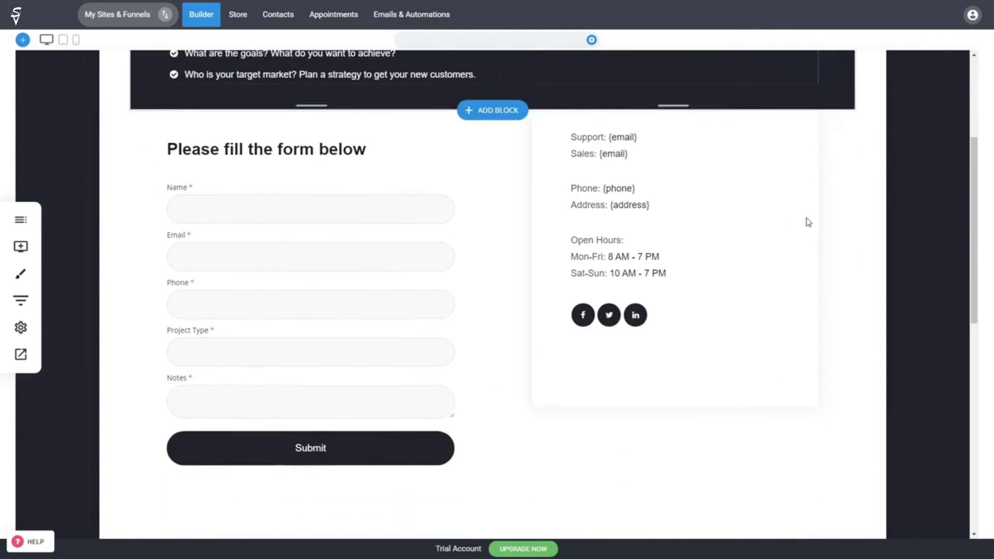
{"action": "scroll", "coordinate": [760, 399], "scroll_direction": "down", "scroll_amount": 6}
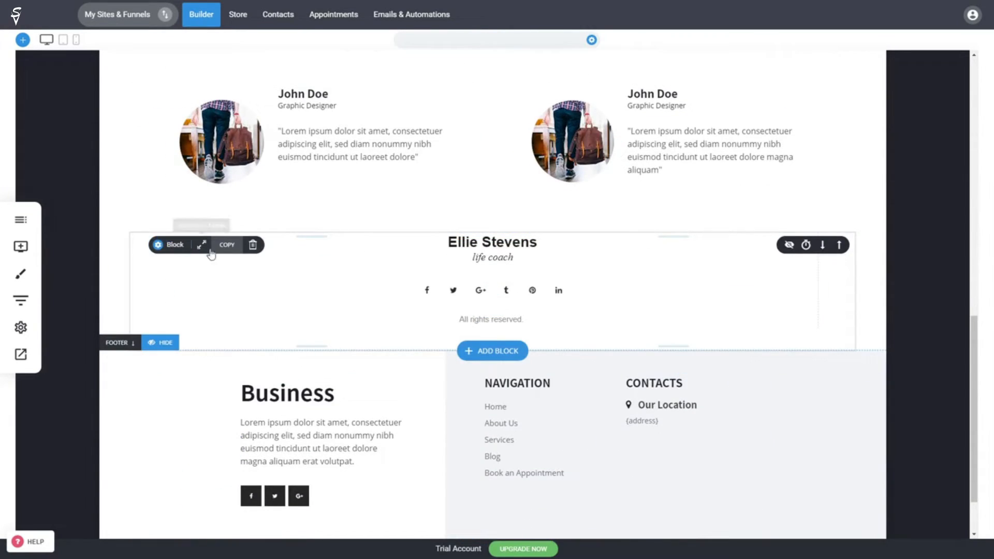
{"action": "left_click", "coordinate": [253, 245]}
{"action": "left_click", "coordinate": [528, 254]}
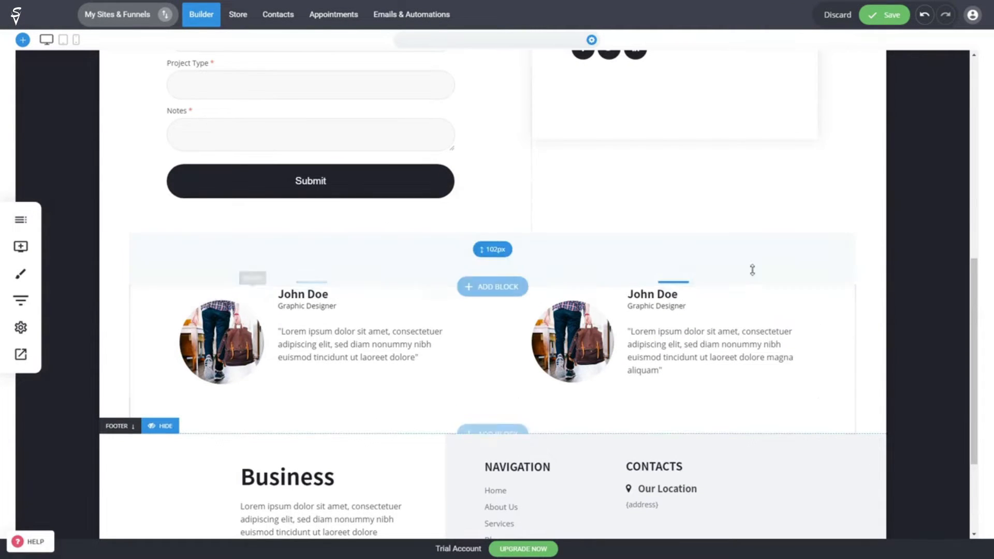
Slightly narrow the contact form under the Please fill the form below heading.
{"action": "scroll", "coordinate": [752, 270], "scroll_direction": "up", "scroll_amount": 5}
{"action": "left_click_drag", "start_coordinate": [456, 315], "coordinate": [418, 317]}
{"action": "scroll", "coordinate": [689, 295], "scroll_direction": "up", "scroll_amount": 3}
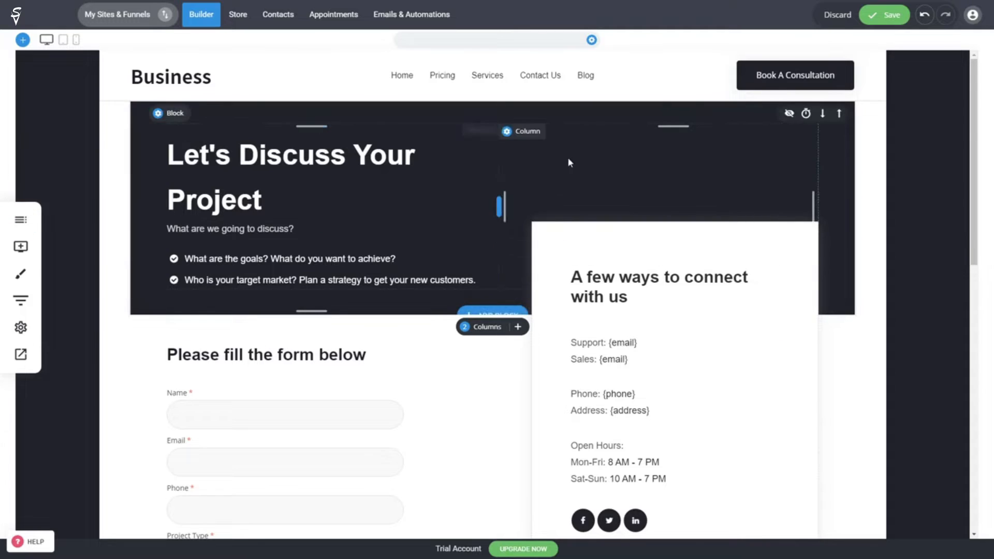
Add a header menu item that links to the Contact Me page and opens in the same tab.
{"action": "mouse_move", "coordinate": [582, 89]}
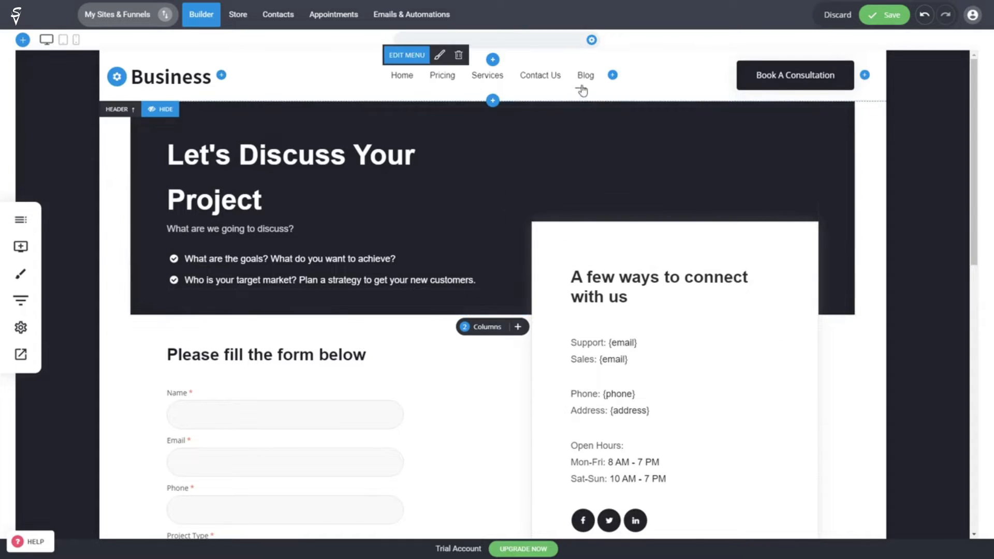
{"action": "left_click", "coordinate": [410, 55]}
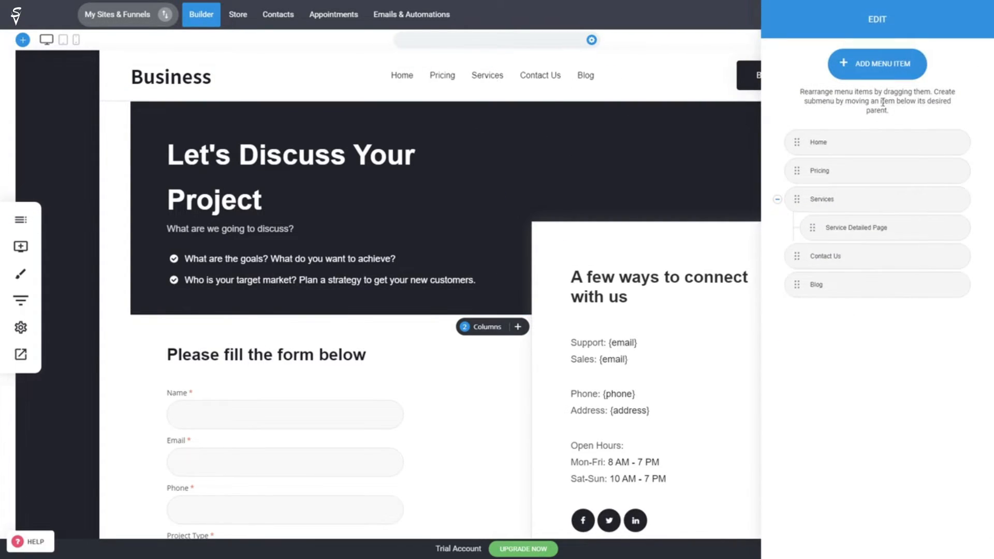
{"action": "left_click", "coordinate": [834, 74]}
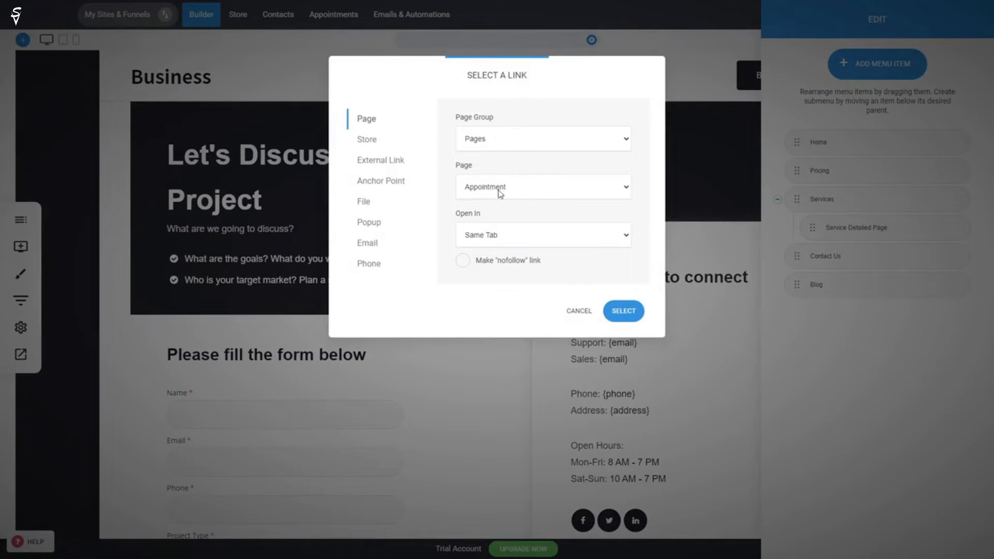
{"action": "left_click", "coordinate": [493, 273]}
{"action": "left_click", "coordinate": [624, 311]}
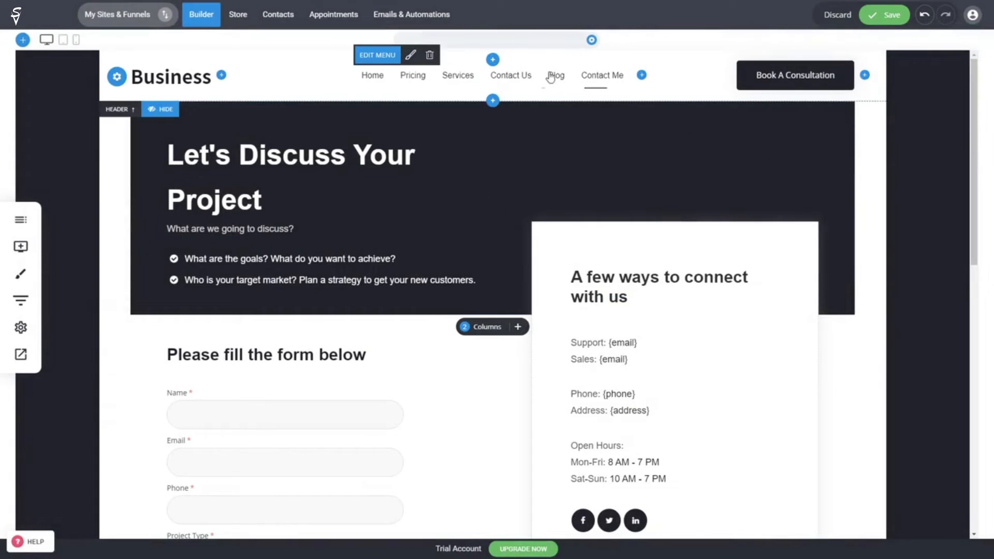
Delete the Contact Me item from the header menu, confirm the deletion, and save the page changes.
{"action": "left_click", "coordinate": [378, 55]}
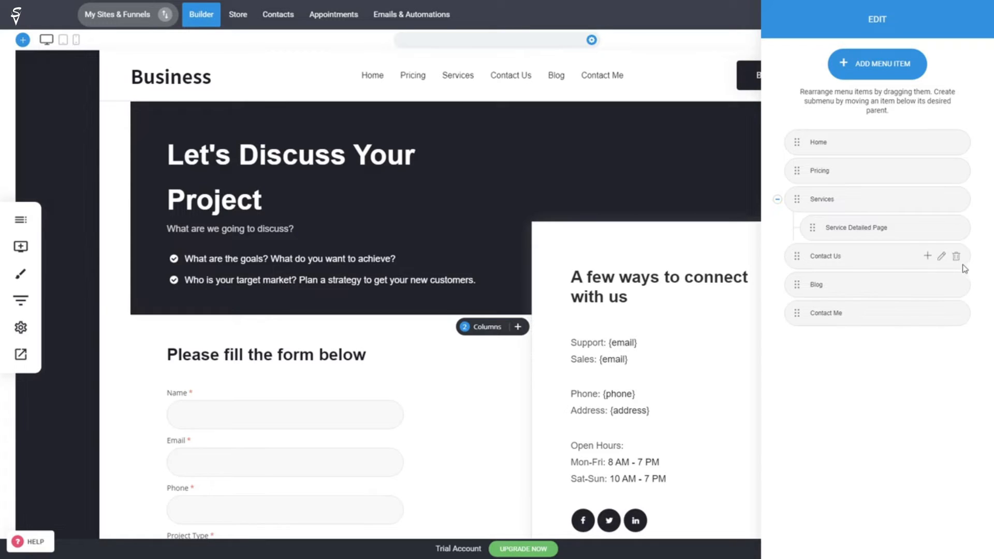
{"action": "left_click", "coordinate": [956, 313]}
{"action": "left_click", "coordinate": [560, 243]}
{"action": "left_click", "coordinate": [652, 190]}
{"action": "left_click", "coordinate": [884, 21]}
Add a new popup from the Opt-In category using the Save 20$ newsletter sign-up template with the chair photo.
{"action": "left_click", "coordinate": [20, 219]}
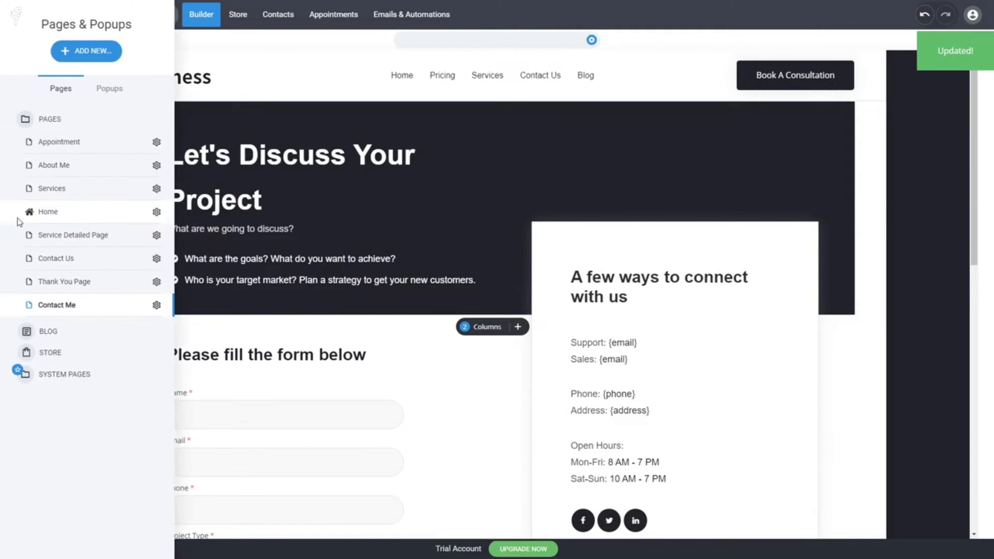
{"action": "left_click", "coordinate": [111, 87]}
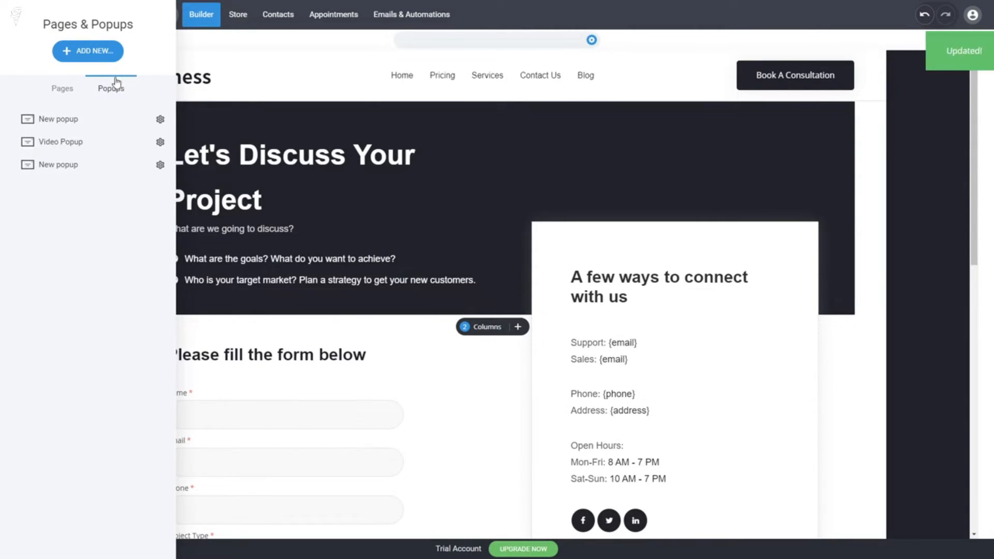
{"action": "left_click", "coordinate": [95, 55]}
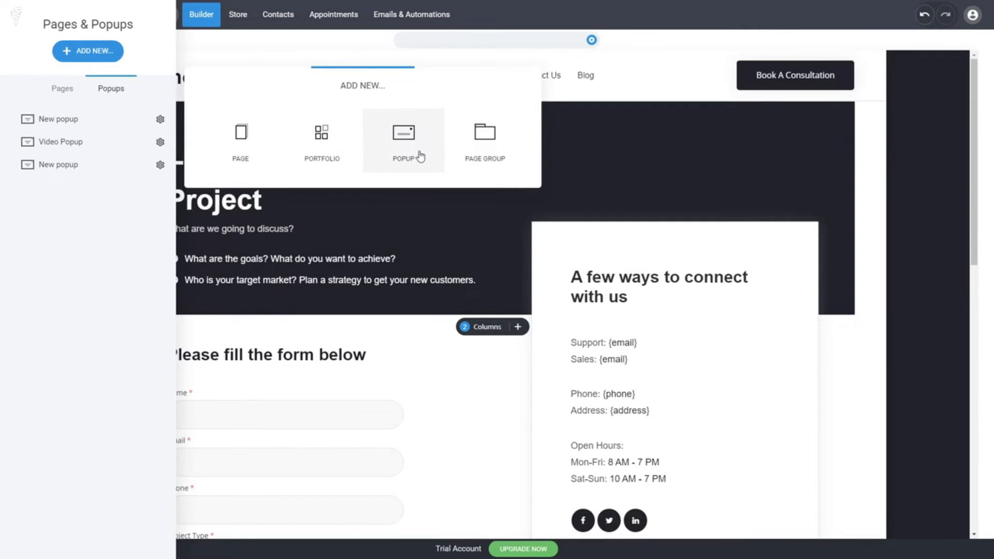
{"action": "left_click", "coordinate": [419, 155]}
{"action": "scroll", "coordinate": [502, 426], "scroll_direction": "down", "scroll_amount": 6}
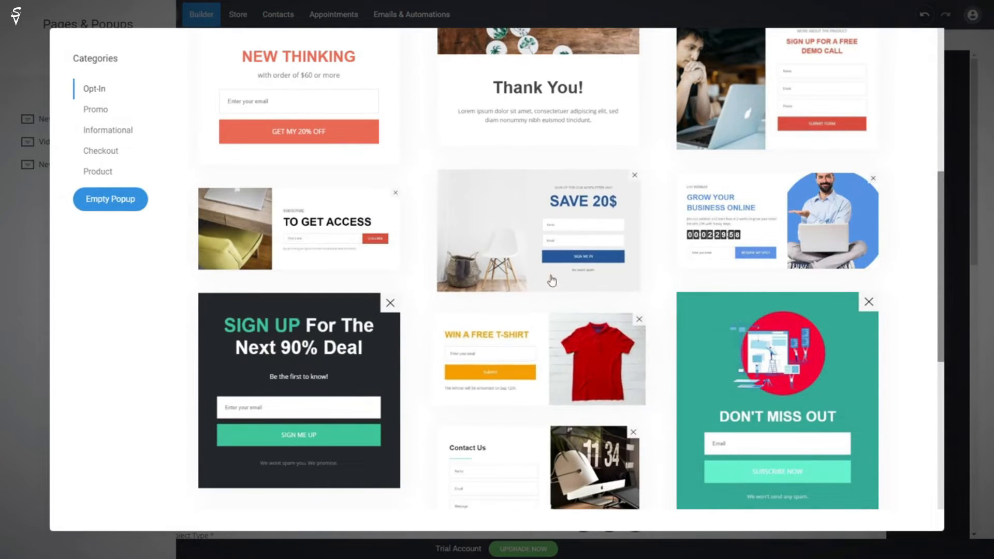
{"action": "left_click", "coordinate": [582, 257]}
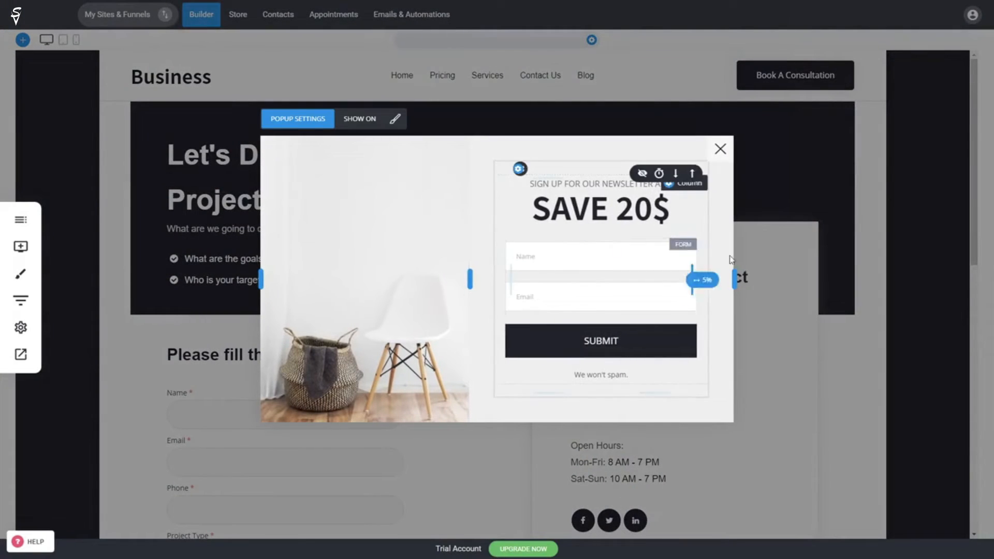
Slightly widen the Save 20$ popup, save it, and close the popup editor.
{"action": "left_click_drag", "start_coordinate": [735, 279], "coordinate": [758, 280]}
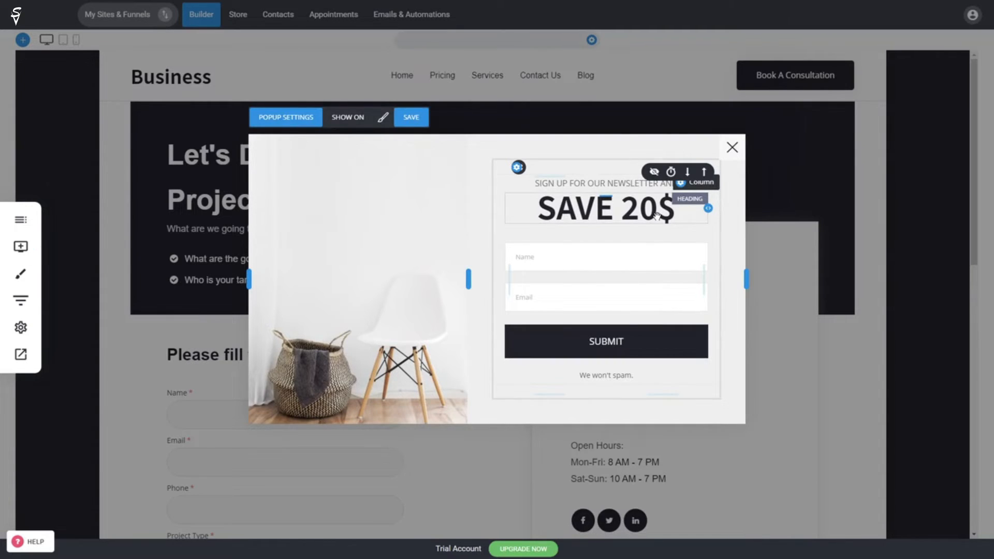
{"action": "left_click", "coordinate": [413, 118]}
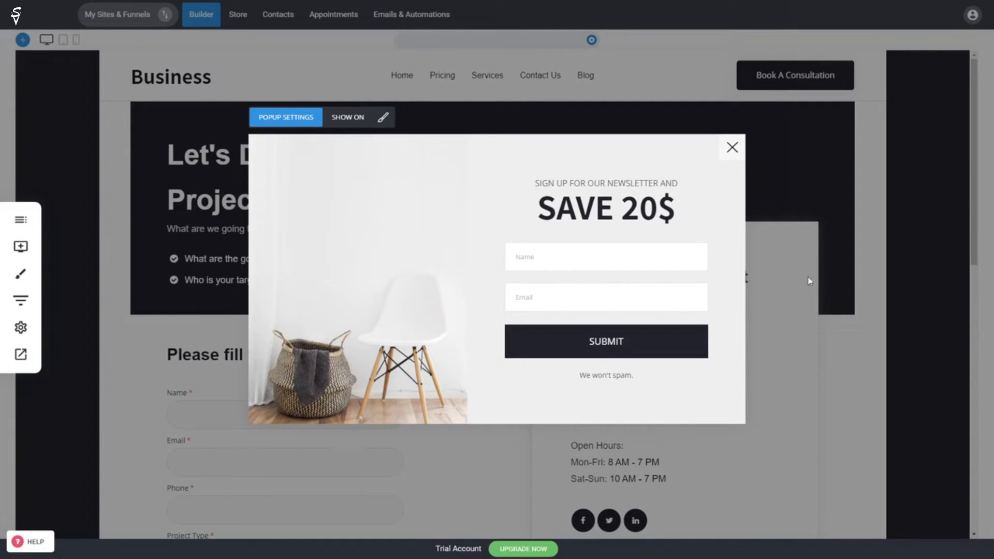
{"action": "left_click", "coordinate": [734, 150]}
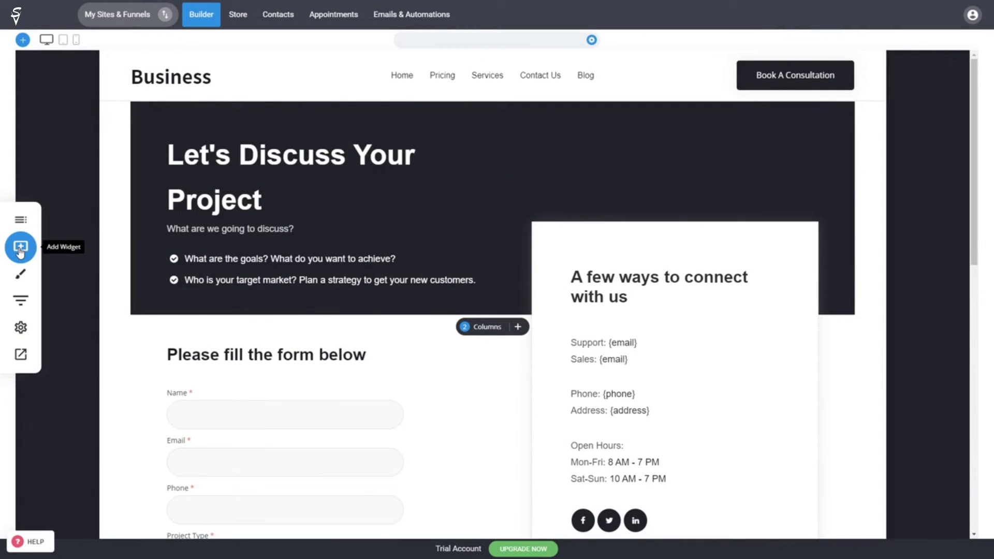
Open the website's Home page for editing.
{"action": "left_click", "coordinate": [21, 277]}
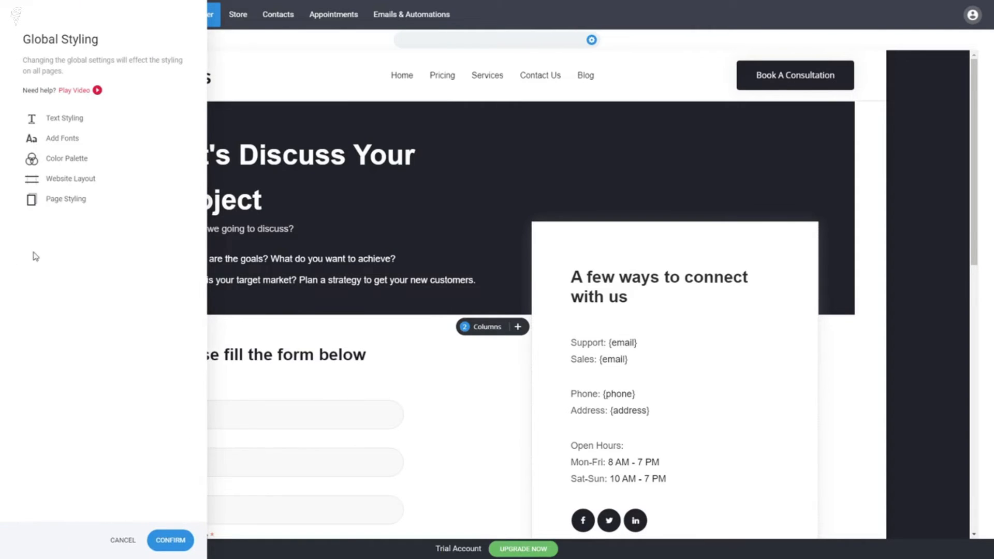
{"action": "left_click", "coordinate": [364, 132]}
{"action": "left_click", "coordinate": [402, 77]}
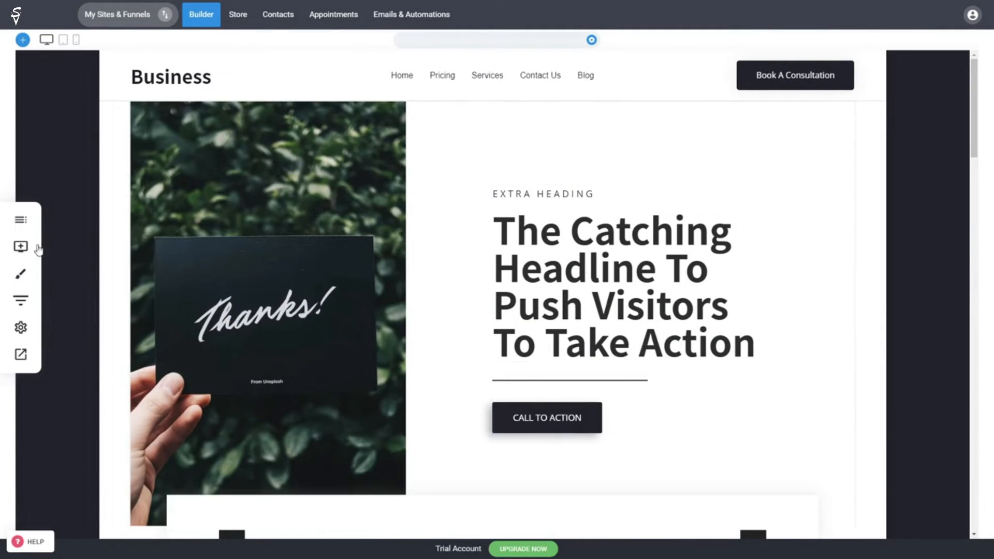
Try red #CF3929 as the primary color in the global color palette.
{"action": "left_click", "coordinate": [18, 278]}
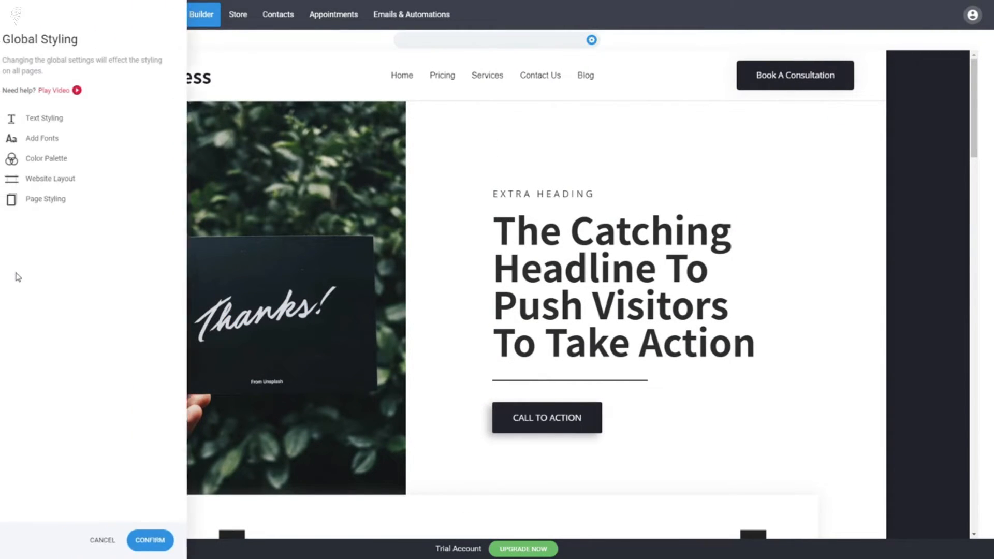
{"action": "left_click", "coordinate": [53, 164]}
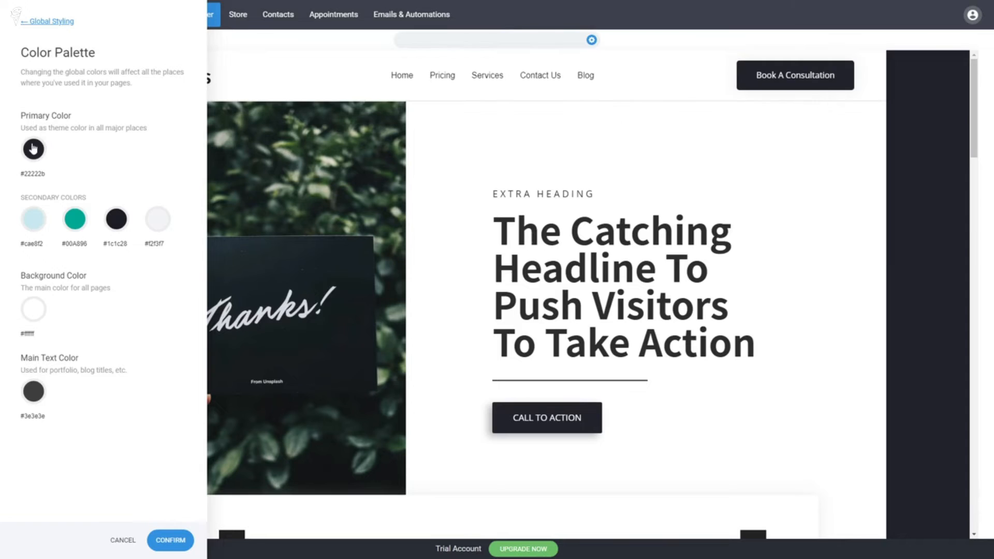
{"action": "left_click", "coordinate": [34, 150]}
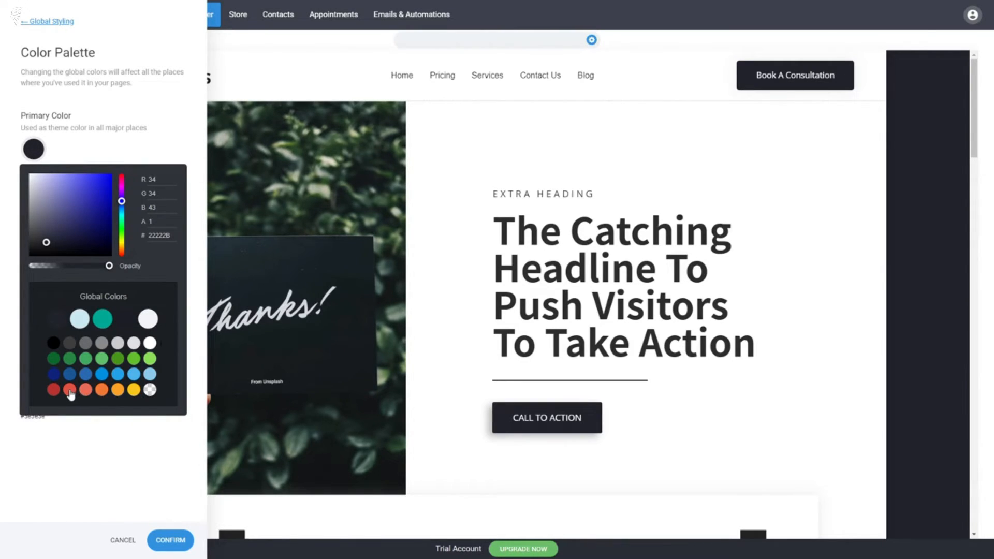
{"action": "left_click", "coordinate": [86, 391]}
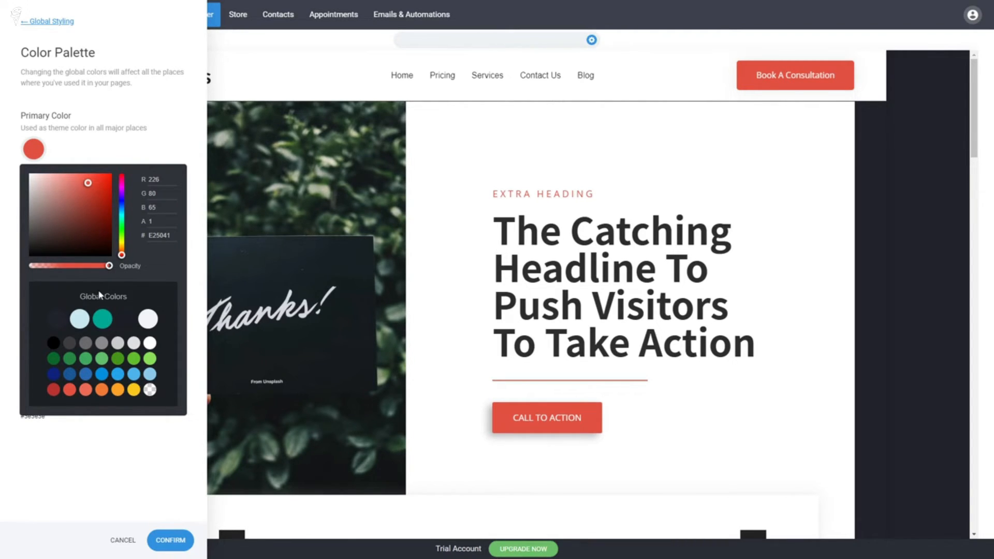
{"action": "left_click_drag", "start_coordinate": [89, 183], "coordinate": [95, 189]}
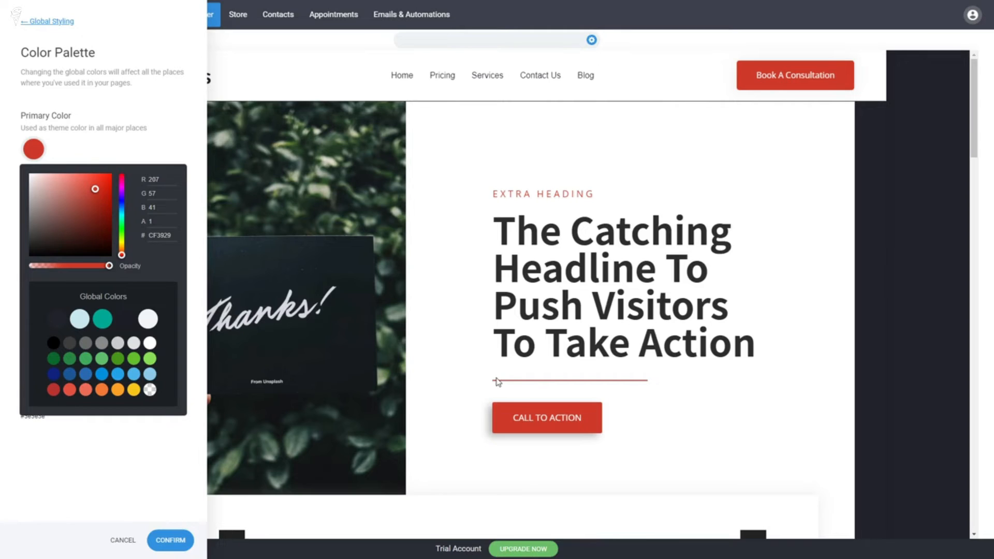
{"action": "left_click", "coordinate": [99, 458]}
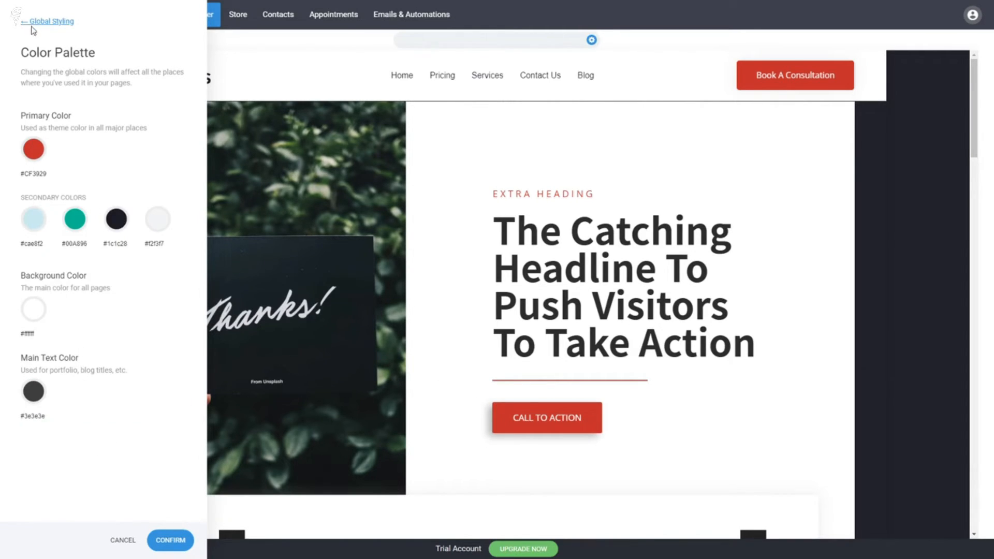
Browse the most popular Google fonts available for the website, and discard the global styling changes.
{"action": "left_click", "coordinate": [54, 23]}
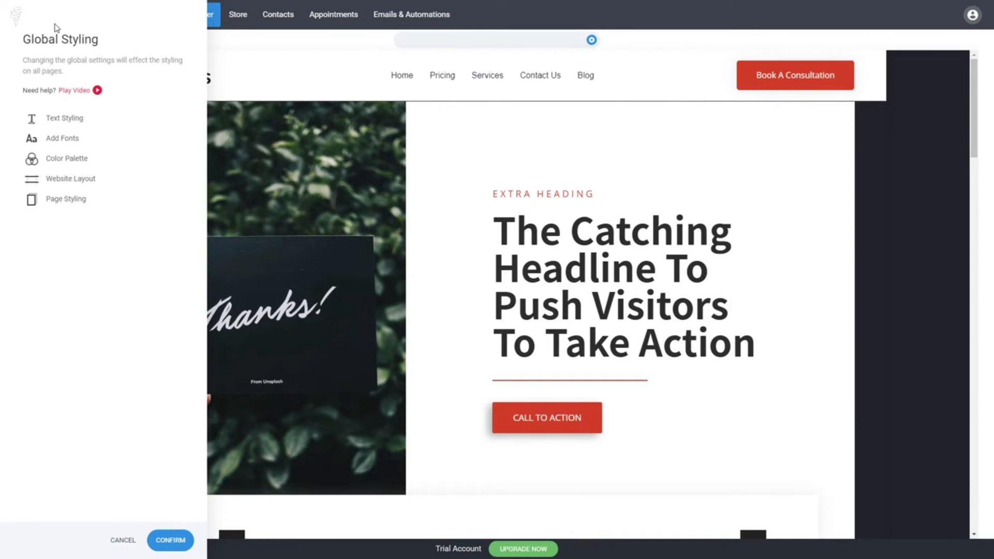
{"action": "left_click", "coordinate": [81, 141]}
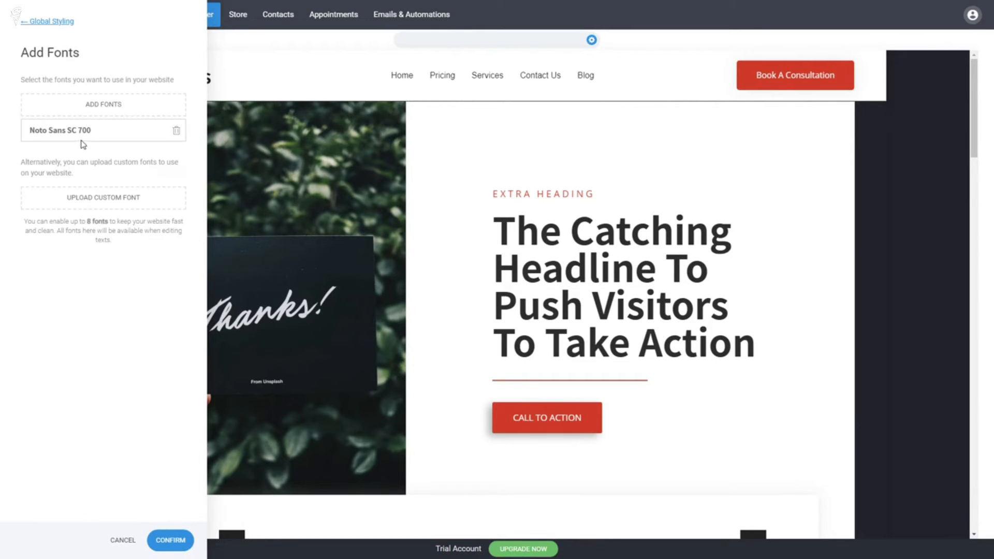
{"action": "left_click", "coordinate": [108, 113]}
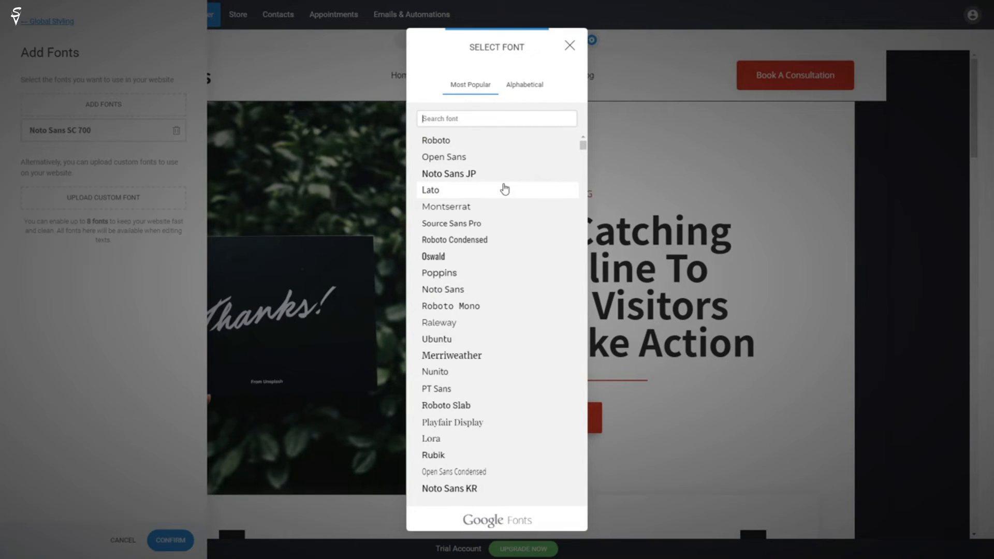
{"action": "scroll", "coordinate": [499, 225], "scroll_direction": "down", "scroll_amount": 10}
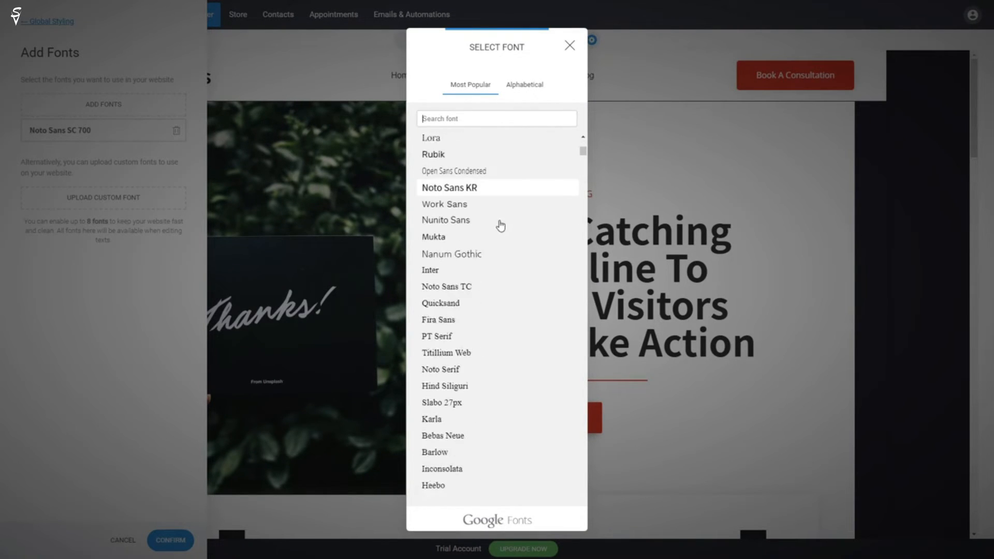
{"action": "left_click_drag", "start_coordinate": [583, 159], "coordinate": [584, 182]}
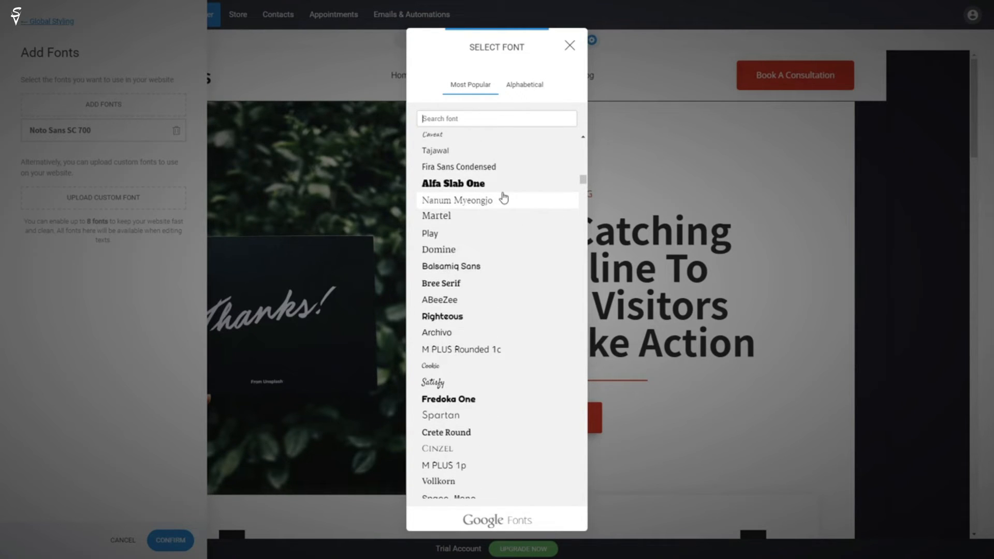
{"action": "left_click", "coordinate": [571, 46]}
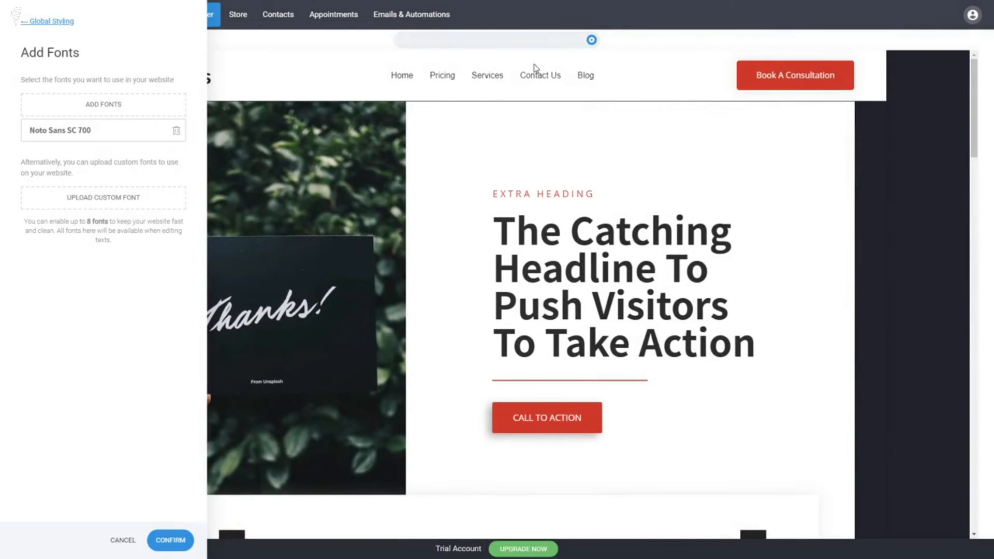
{"action": "left_click", "coordinate": [50, 21]}
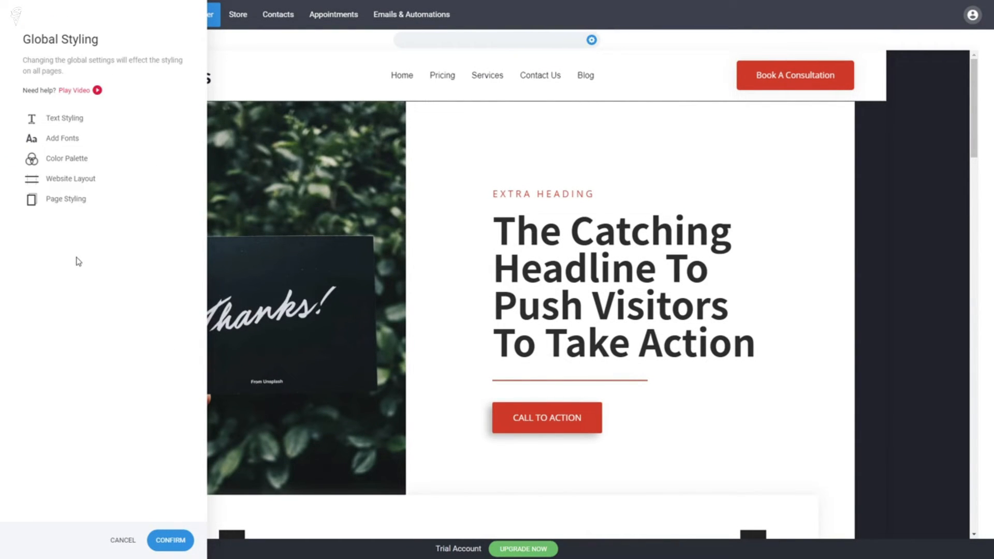
{"action": "left_click", "coordinate": [124, 540]}
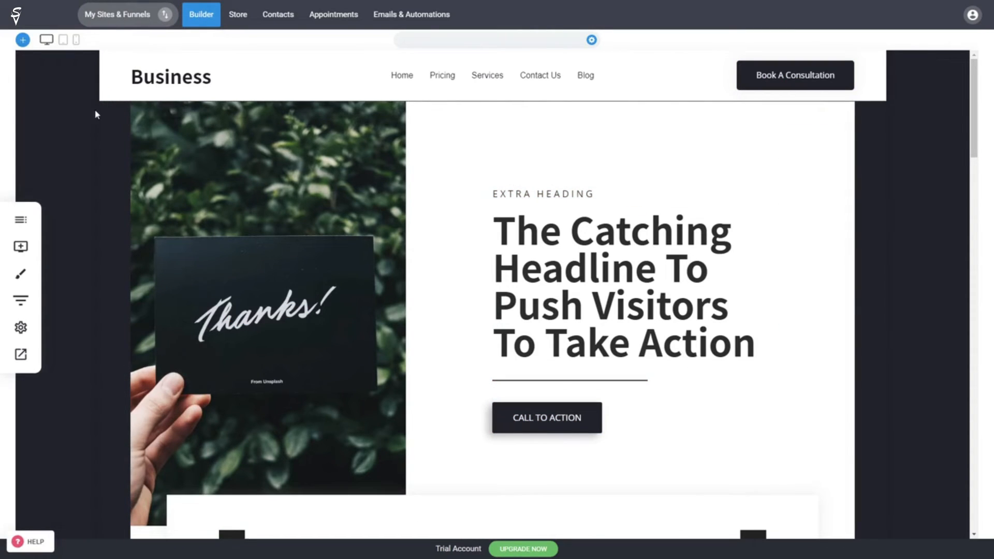
{"action": "scroll", "coordinate": [482, 250], "scroll_direction": "down", "scroll_amount": 10}
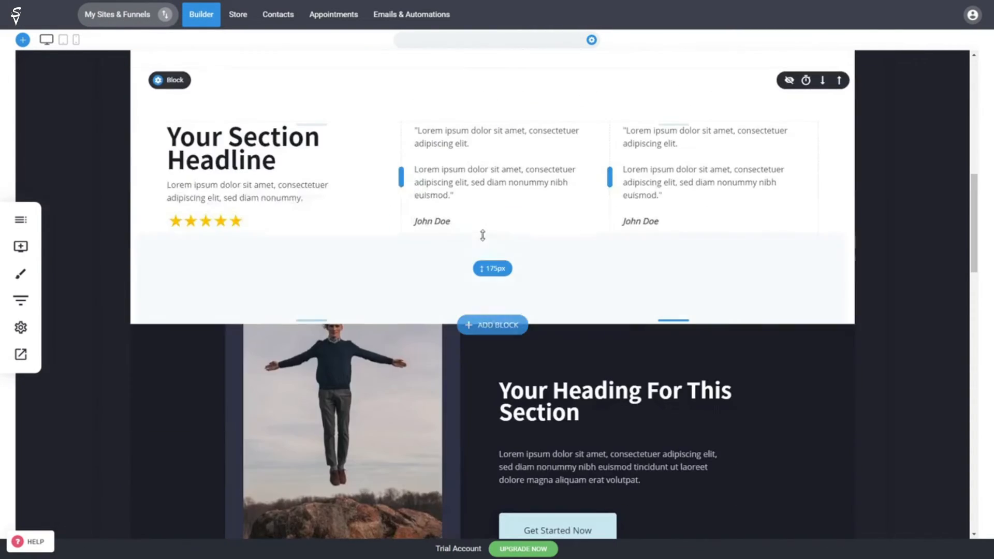
{"action": "scroll", "coordinate": [483, 236], "scroll_direction": "up", "scroll_amount": 6}
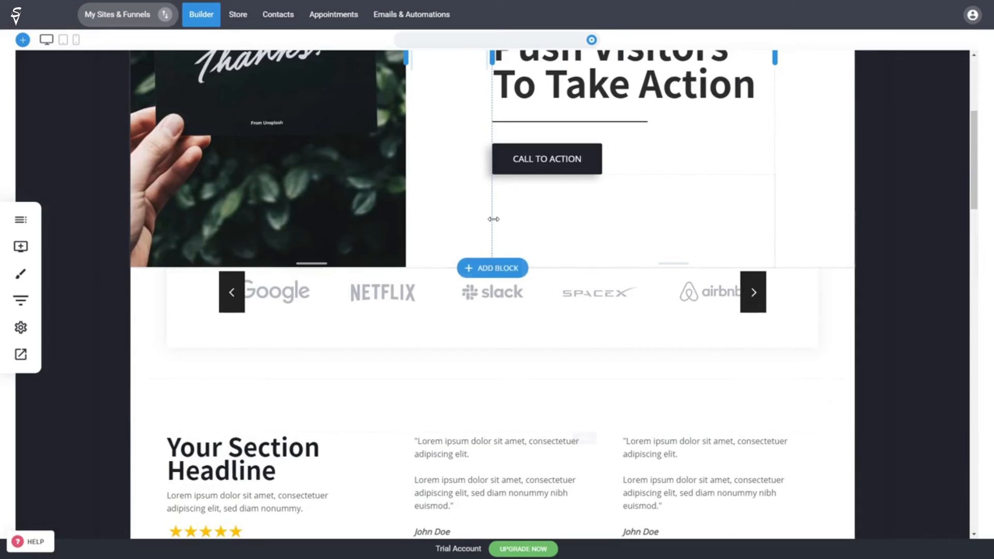
{"action": "left_click", "coordinate": [15, 305]}
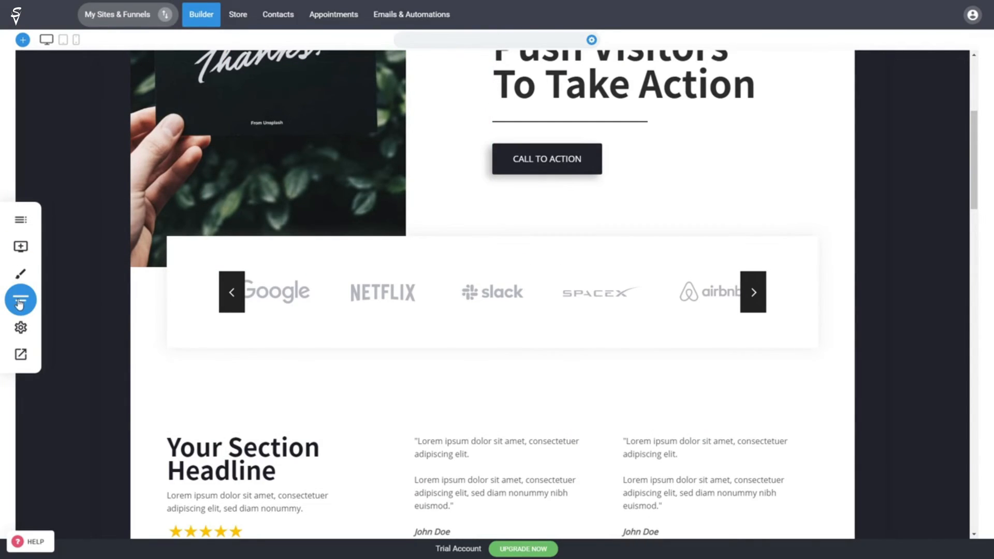
{"action": "scroll", "coordinate": [403, 323], "scroll_direction": "up", "scroll_amount": 5}
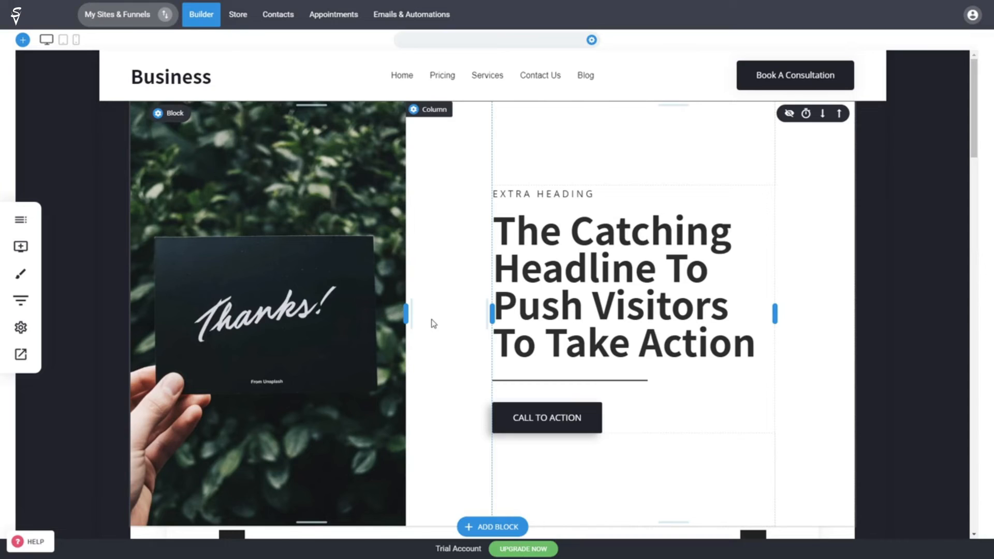
Review the website's general settings and its global custom code editor, and close them without saving changes.
{"action": "left_click", "coordinate": [22, 329]}
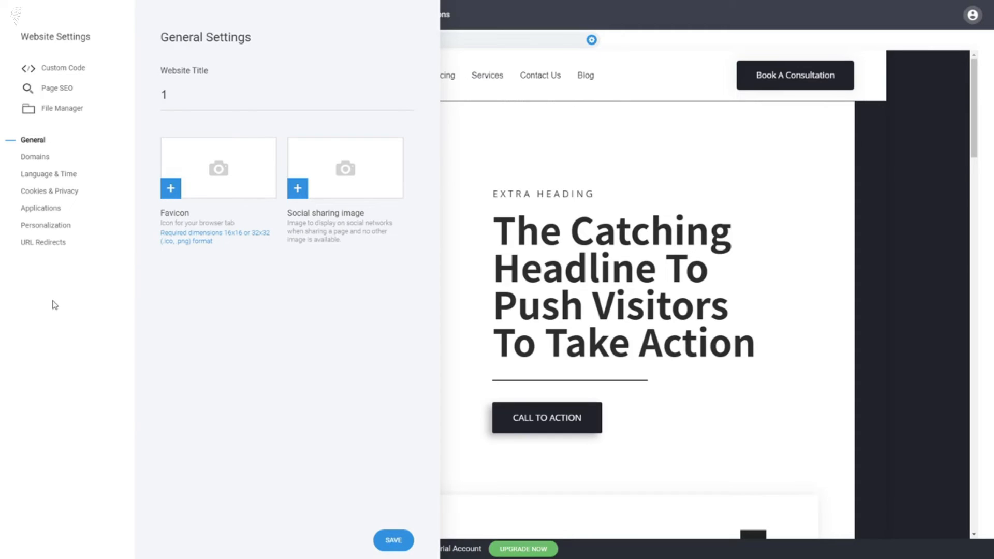
{"action": "left_click", "coordinate": [78, 70]}
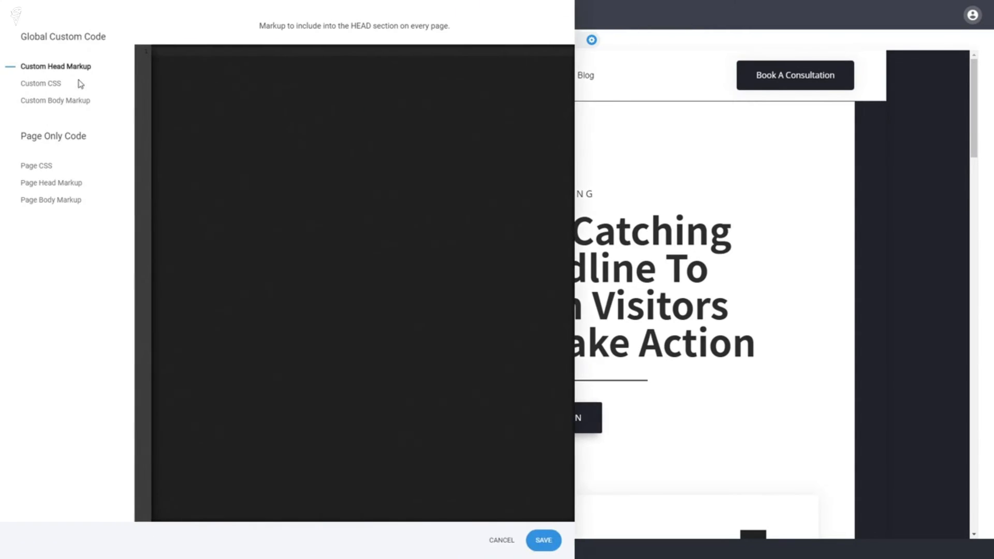
{"action": "left_click", "coordinate": [502, 542]}
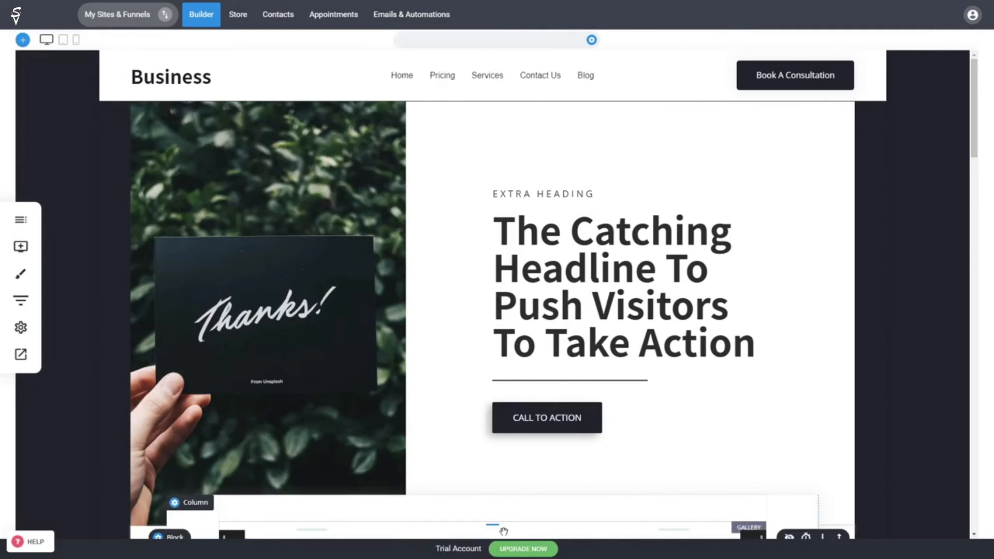
{"action": "left_click", "coordinate": [21, 329]}
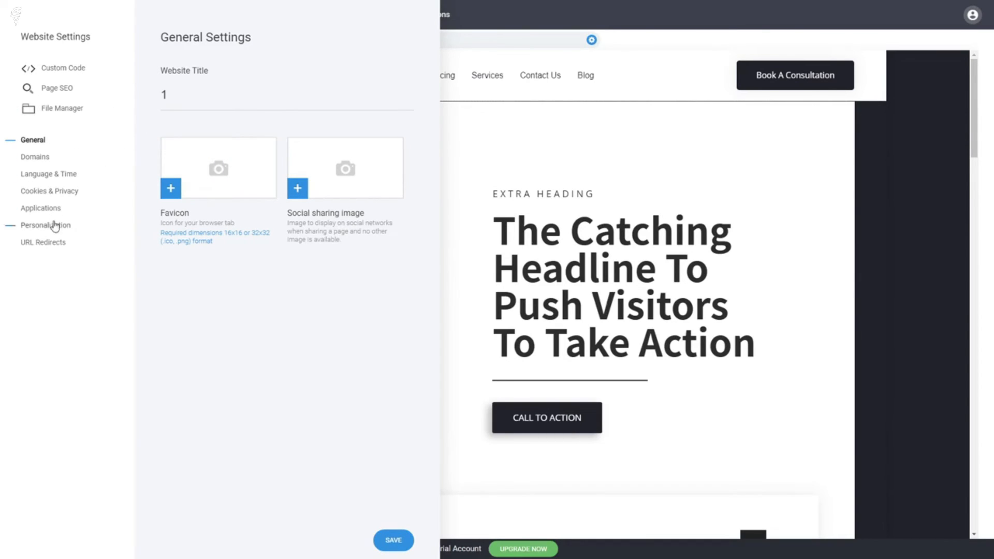
{"action": "left_click", "coordinate": [565, 315]}
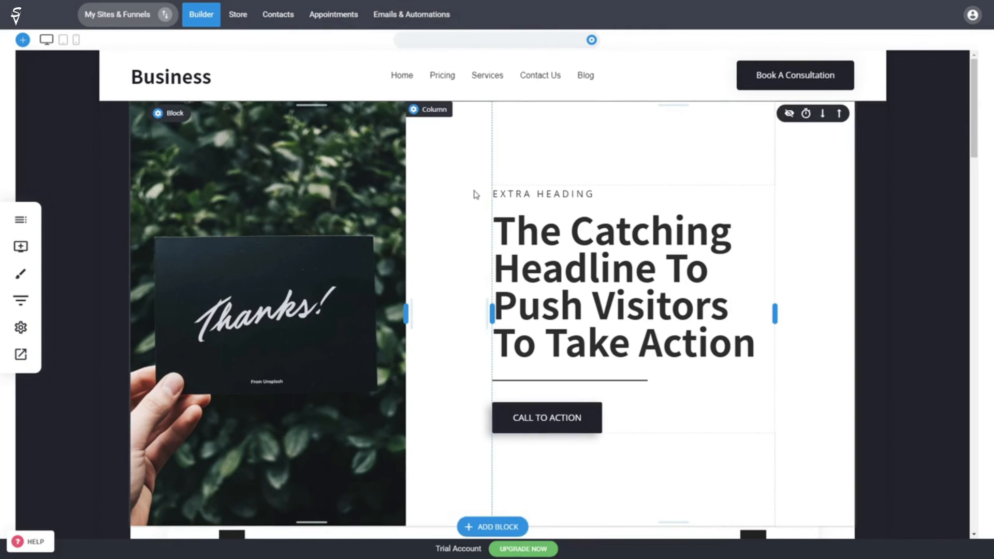
Reduce the top spacing of the Your Section Headline testimonial block on the Home page to about 86 px.
{"action": "scroll", "coordinate": [474, 192], "scroll_direction": "down", "scroll_amount": 5}
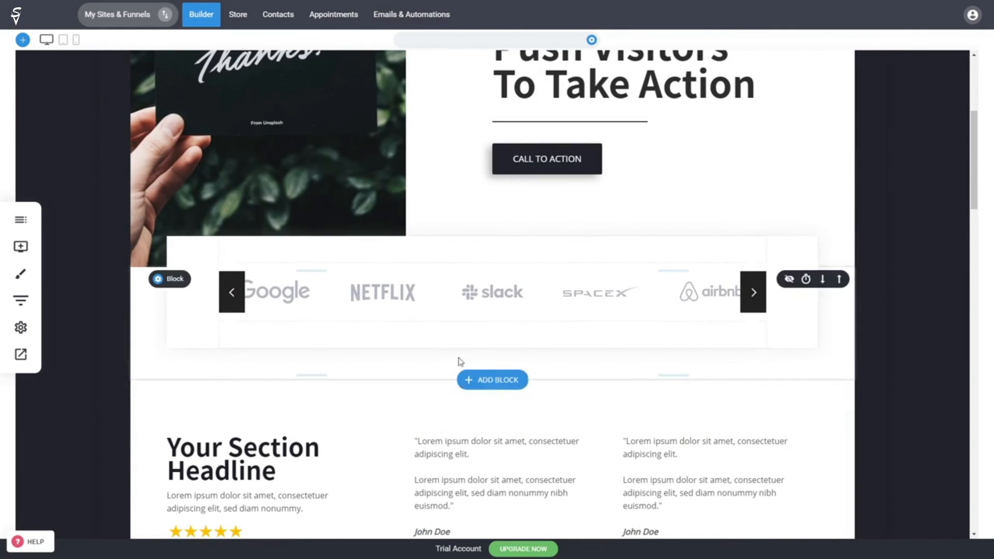
{"action": "left_click_drag", "start_coordinate": [409, 402], "coordinate": [415, 403]}
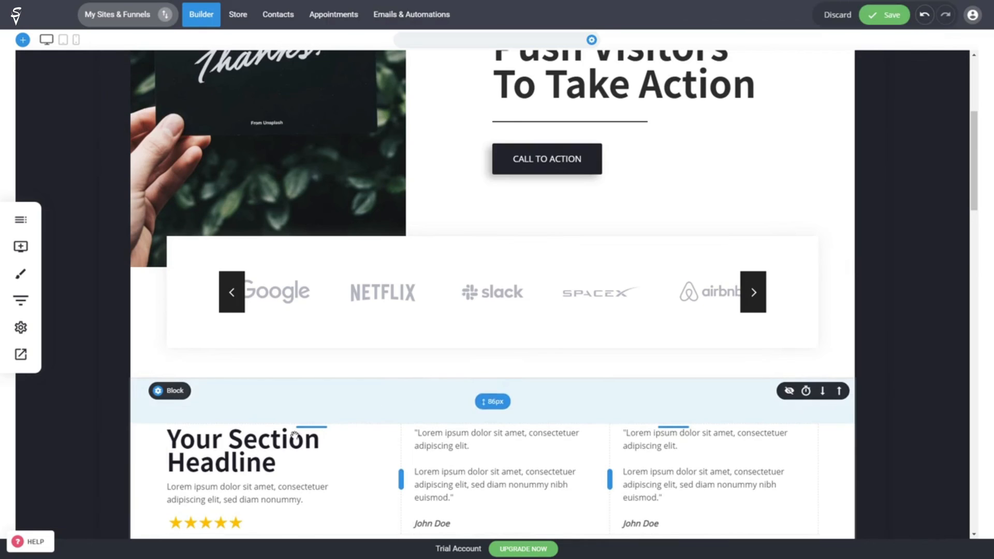
Add spacing above the paragraph under Your Section Headline, and set the gap above the star rating image to about 21 px.
{"action": "left_click_drag", "start_coordinate": [267, 479], "coordinate": [267, 495]}
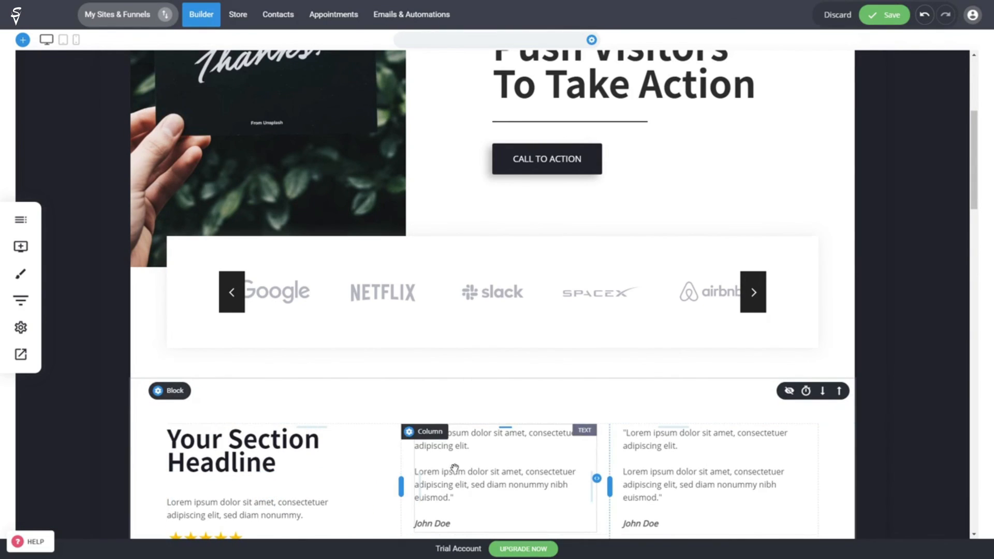
{"action": "scroll", "coordinate": [455, 469], "scroll_direction": "down", "scroll_amount": 3}
{"action": "left_click_drag", "start_coordinate": [243, 371], "coordinate": [243, 382]}
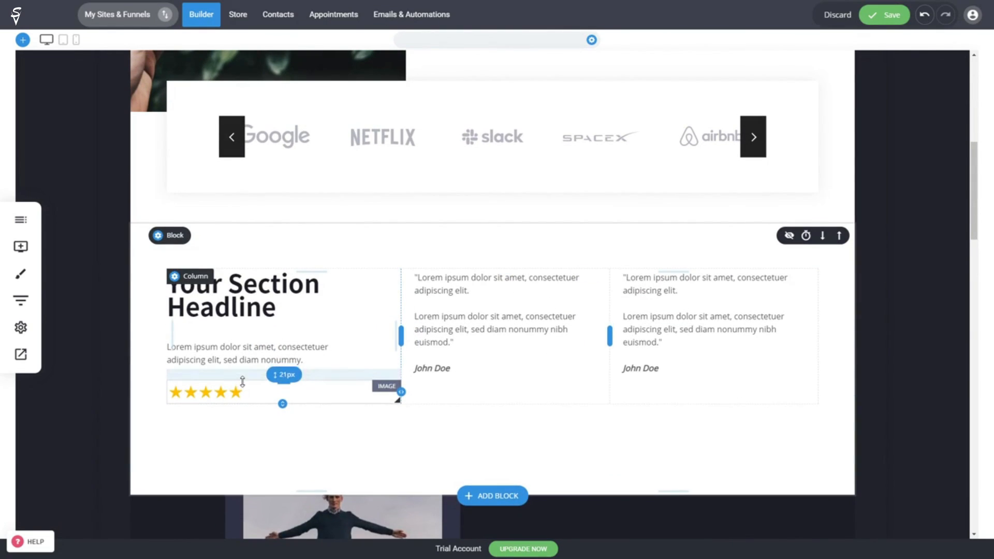
{"action": "left_click_drag", "start_coordinate": [267, 334], "coordinate": [266, 328]}
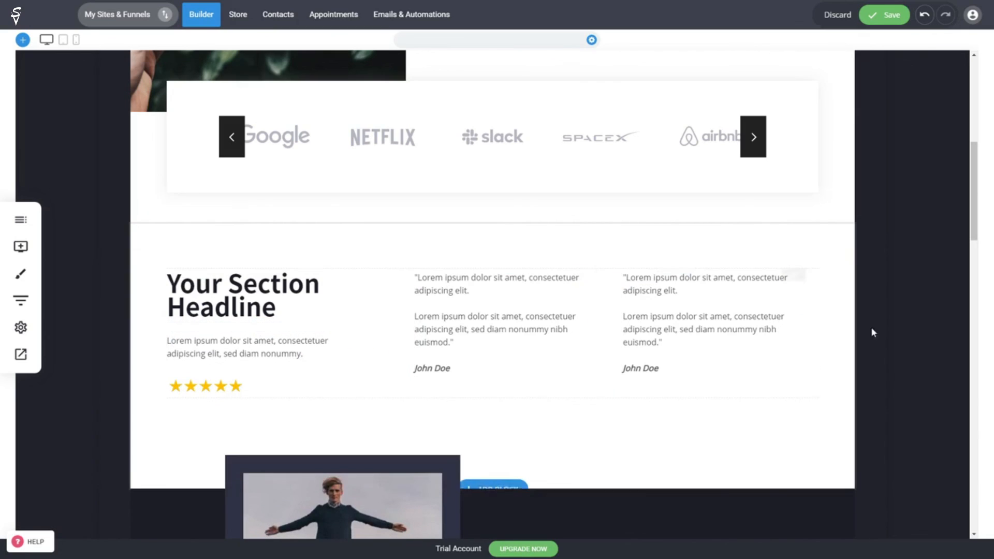
Slightly increase the spacing between the main hero headline and the separator line below it.
{"action": "scroll", "coordinate": [921, 298], "scroll_direction": "up", "scroll_amount": 8}
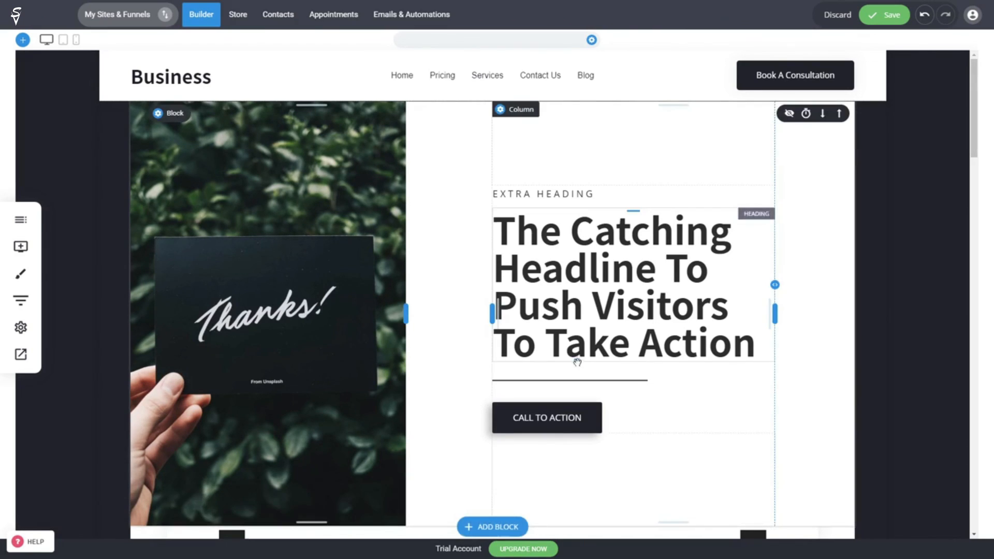
{"action": "left_click_drag", "start_coordinate": [586, 372], "coordinate": [586, 384]}
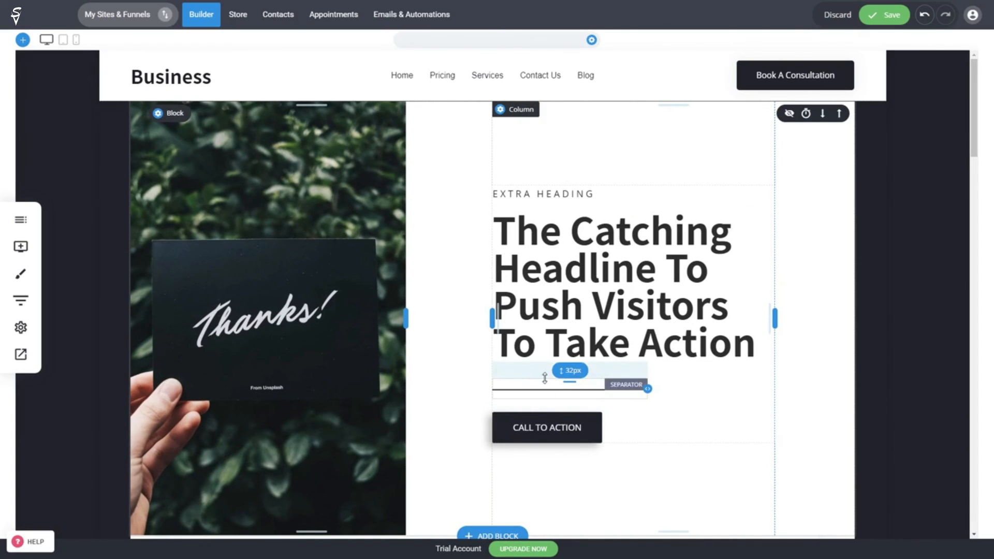
{"action": "left_click_drag", "start_coordinate": [546, 378], "coordinate": [547, 375]}
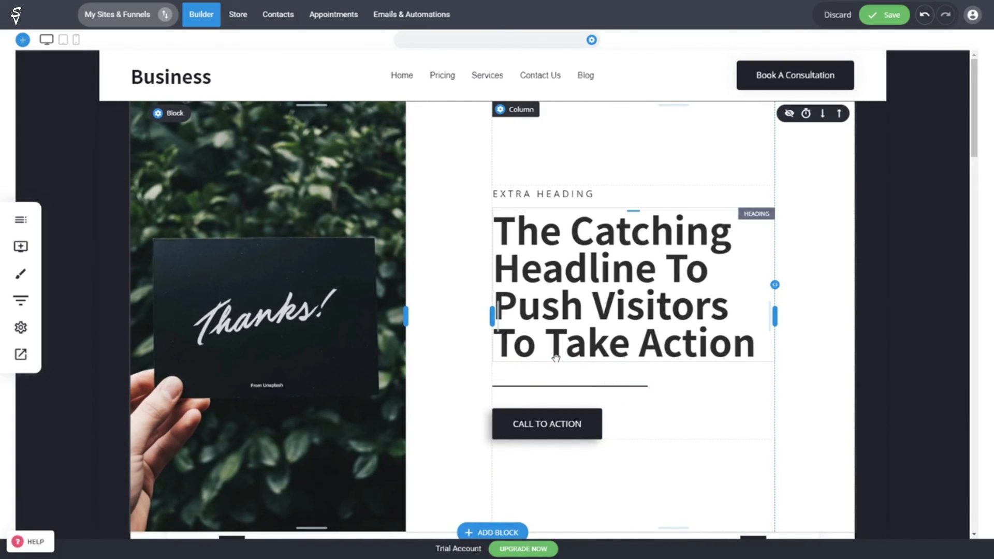